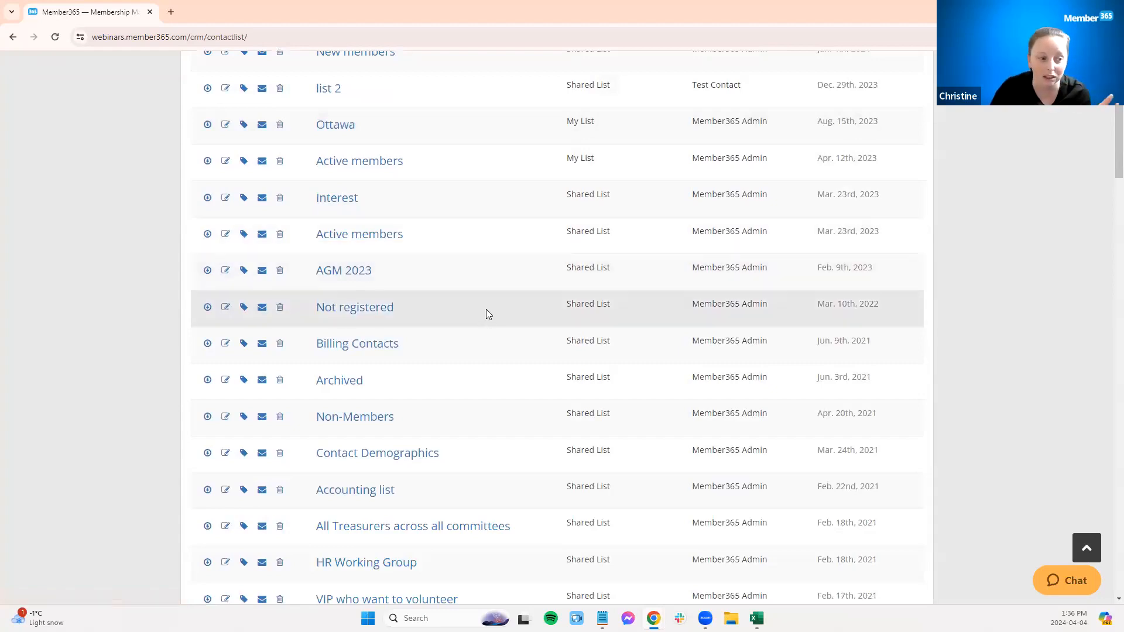
Step: Delete the list named list 2 from the list management table
scroll(499, 307, "down", 4)
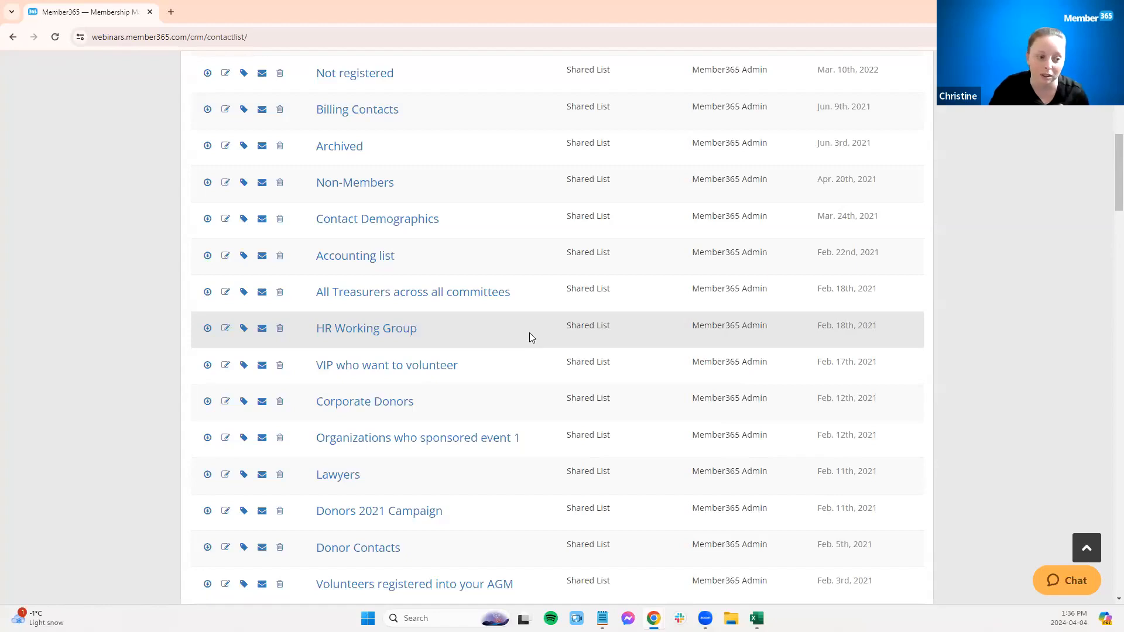
scroll(532, 346, "down", 4)
scroll(533, 340, "up", 10)
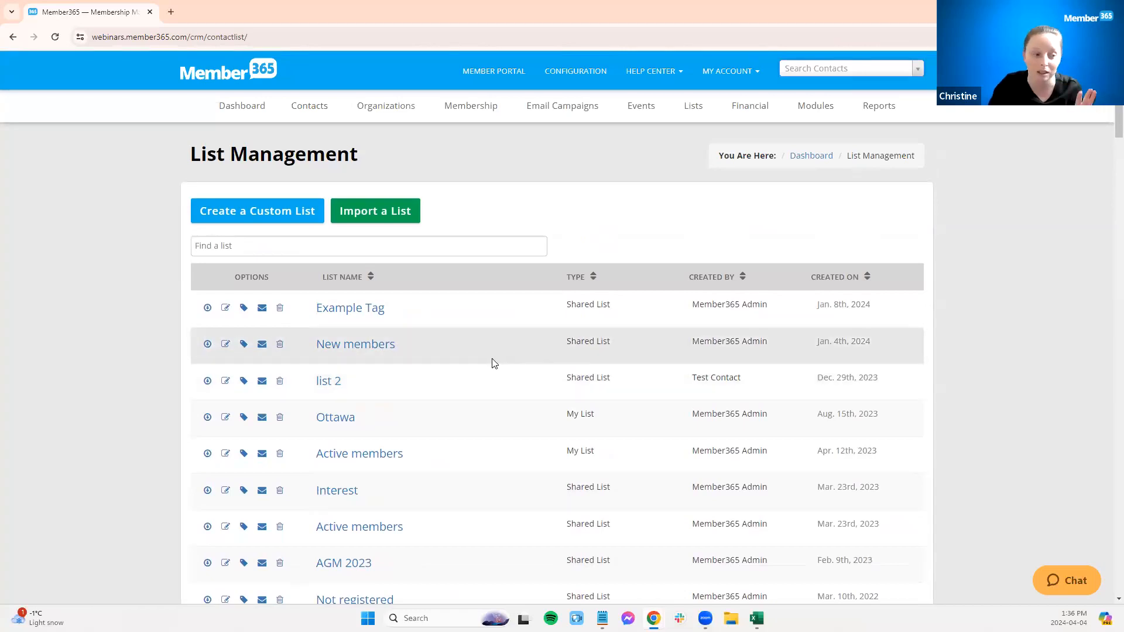
scroll(495, 360, "down", 4)
scroll(495, 360, "down", 3)
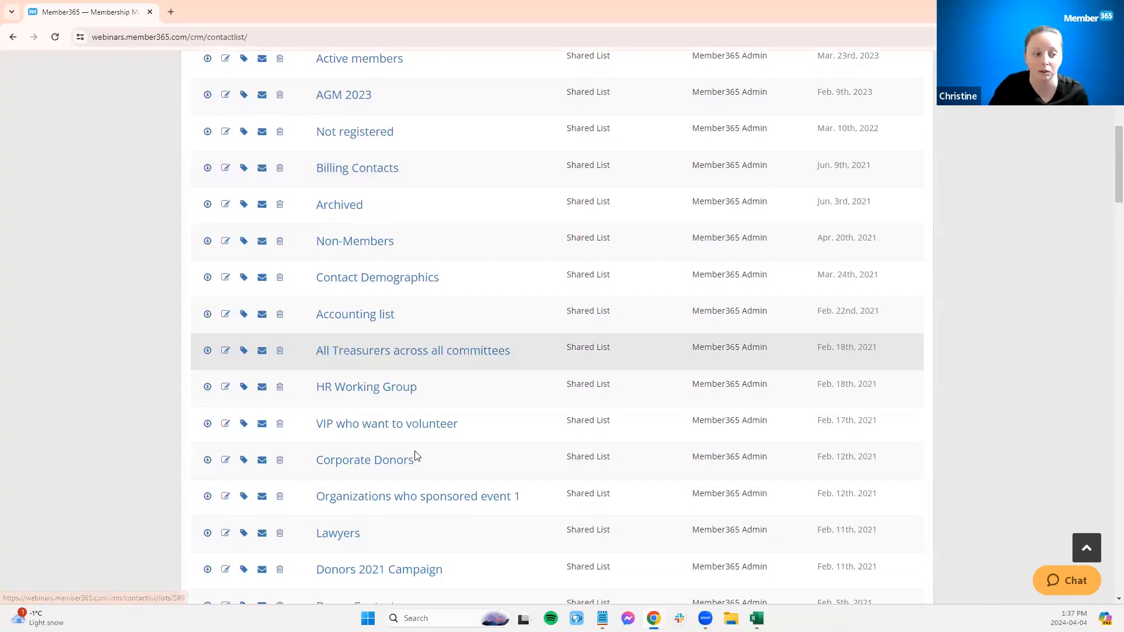
scroll(320, 361, "up", 7)
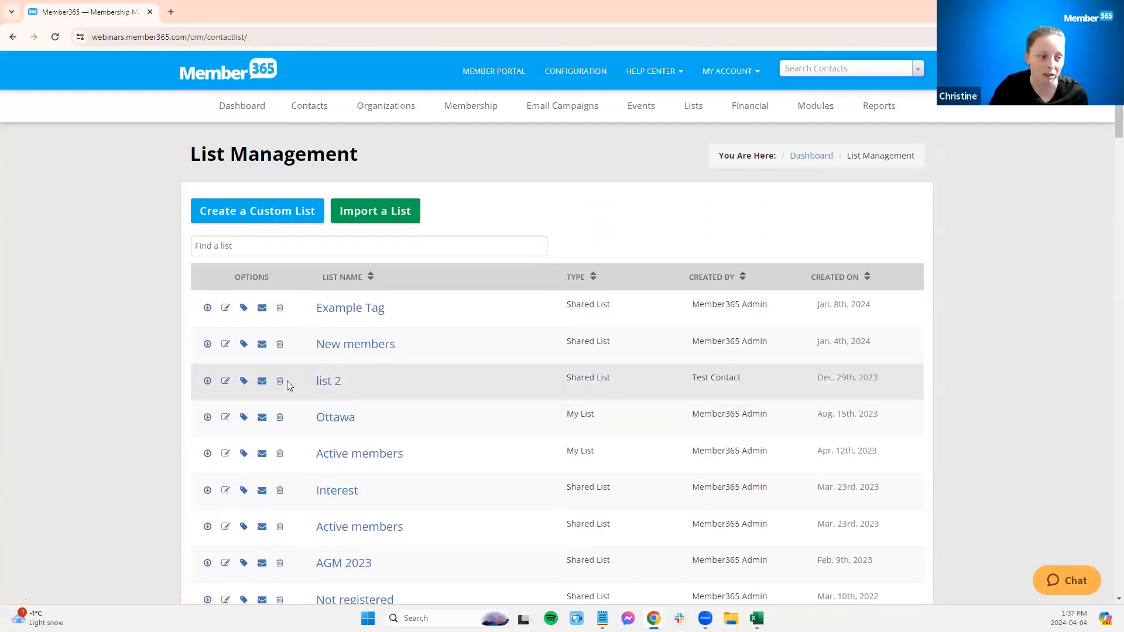
left_click(280, 382)
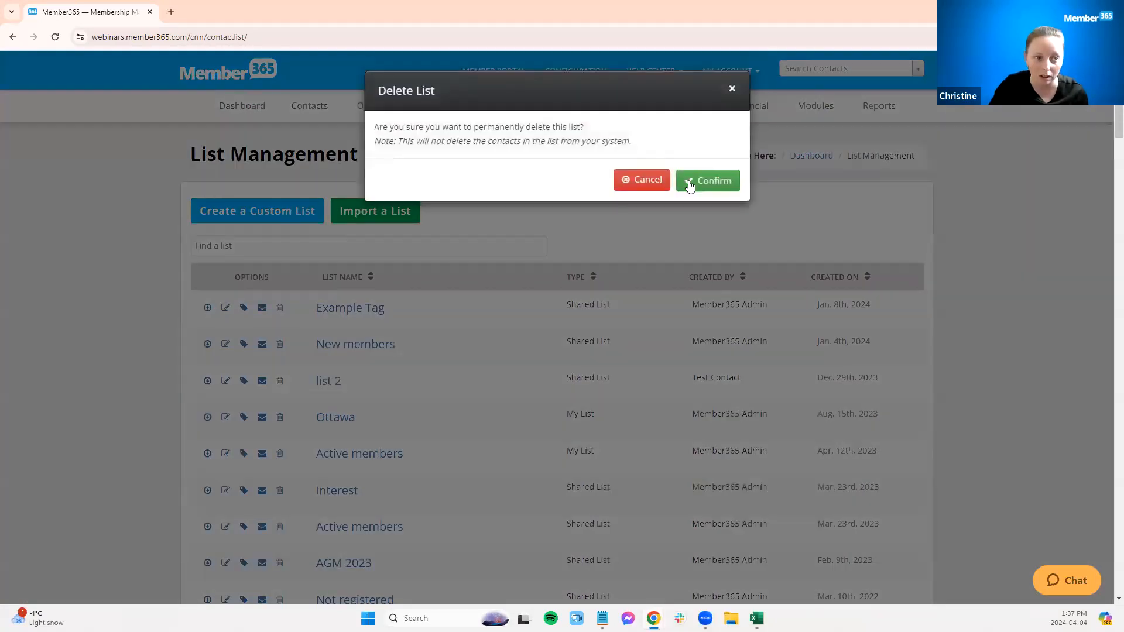
left_click(689, 182)
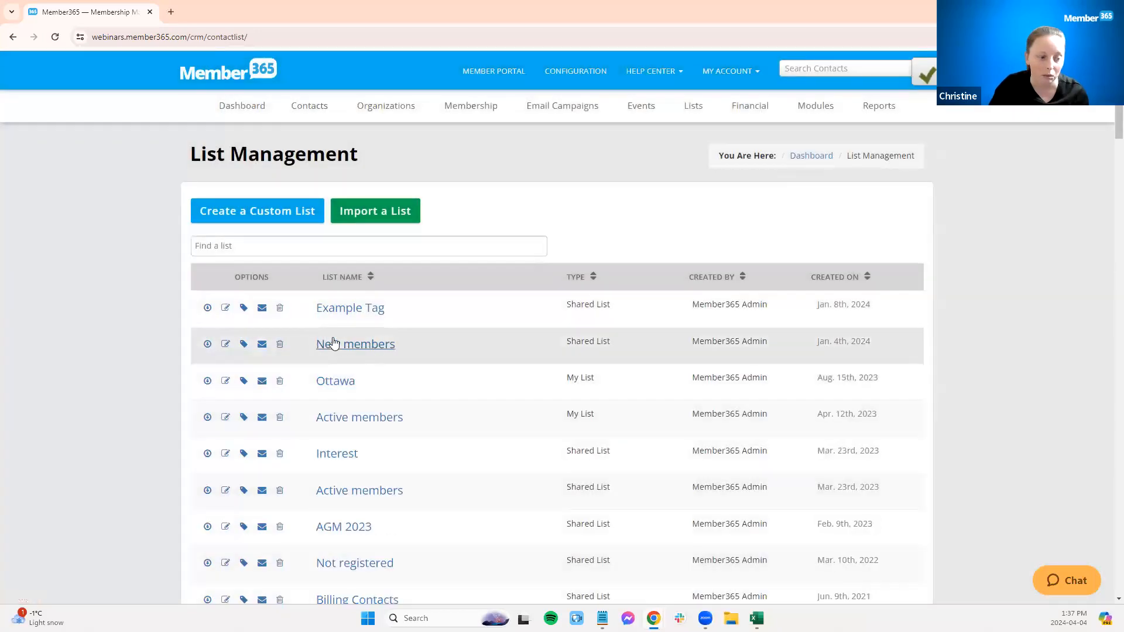
left_click(243, 345)
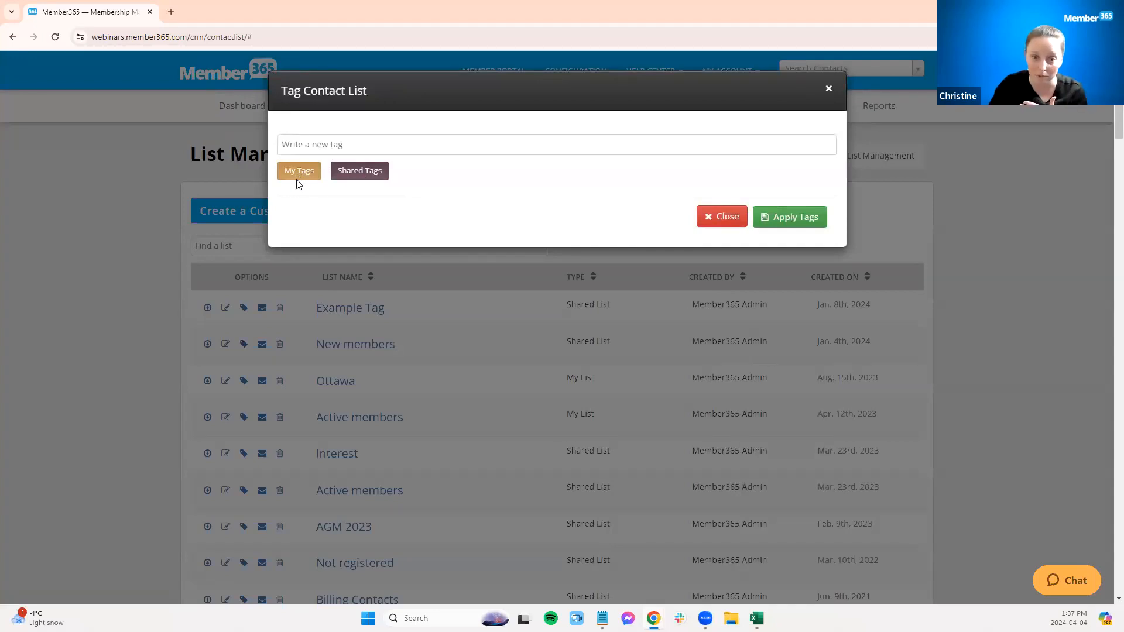
left_click(710, 217)
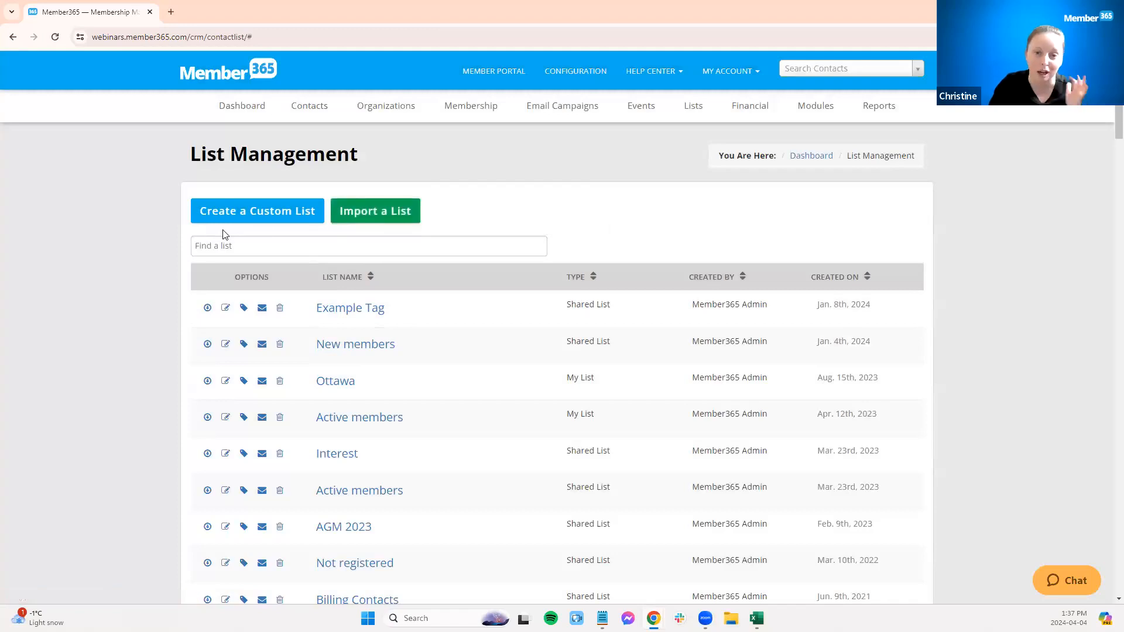
left_click(228, 216)
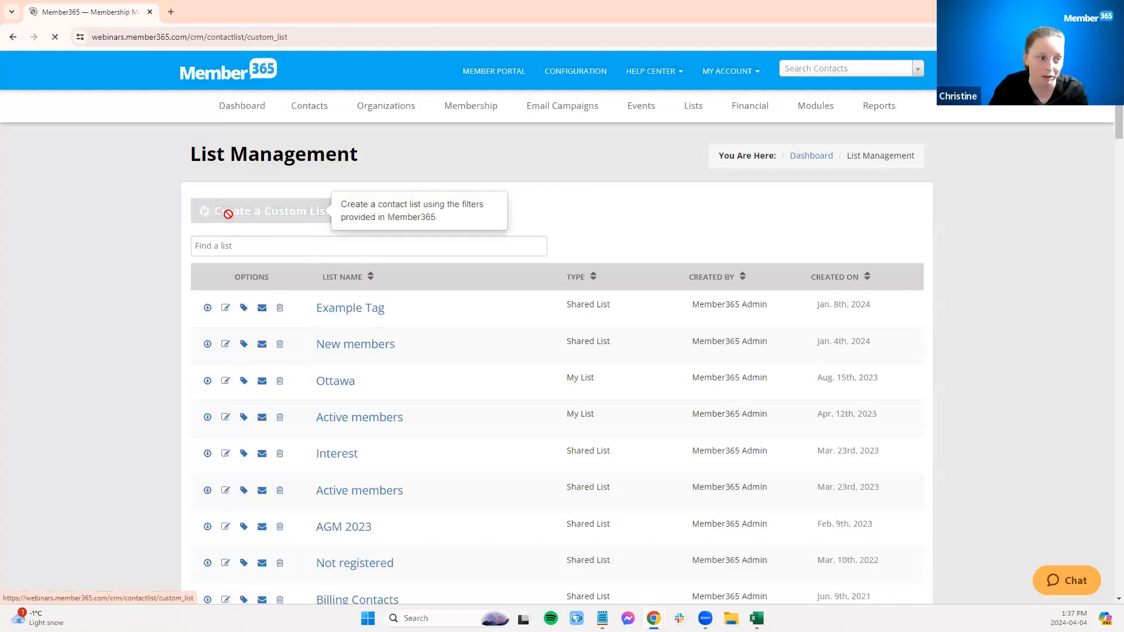
left_click(13, 36)
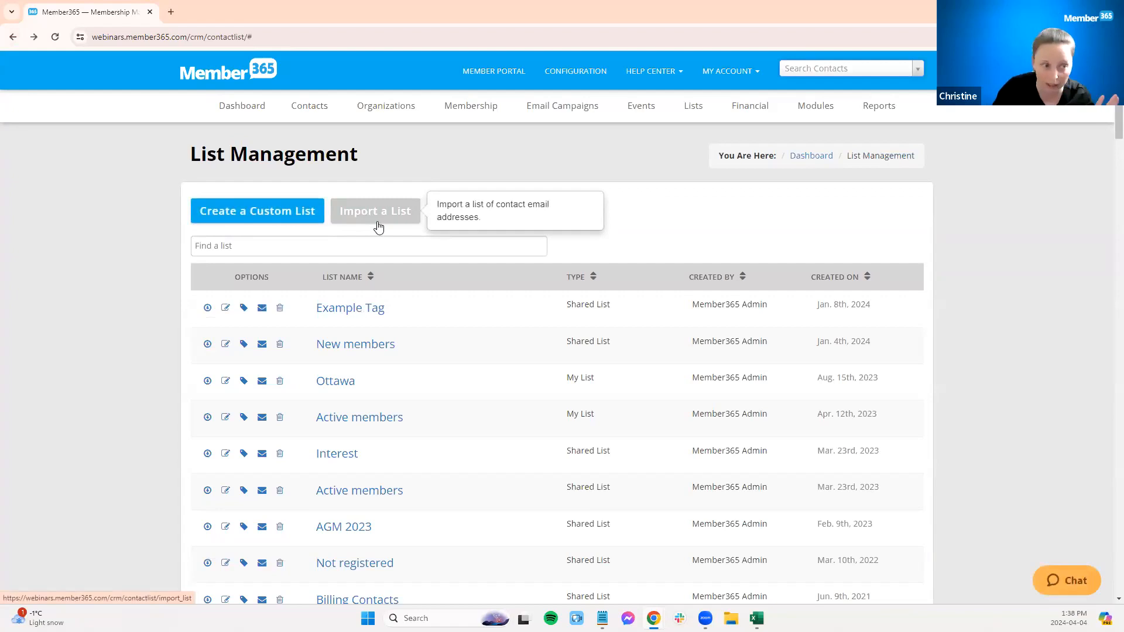
Step: Create a new shared custom list, naming it with the presenter's first name followed by 's
left_click(253, 216)
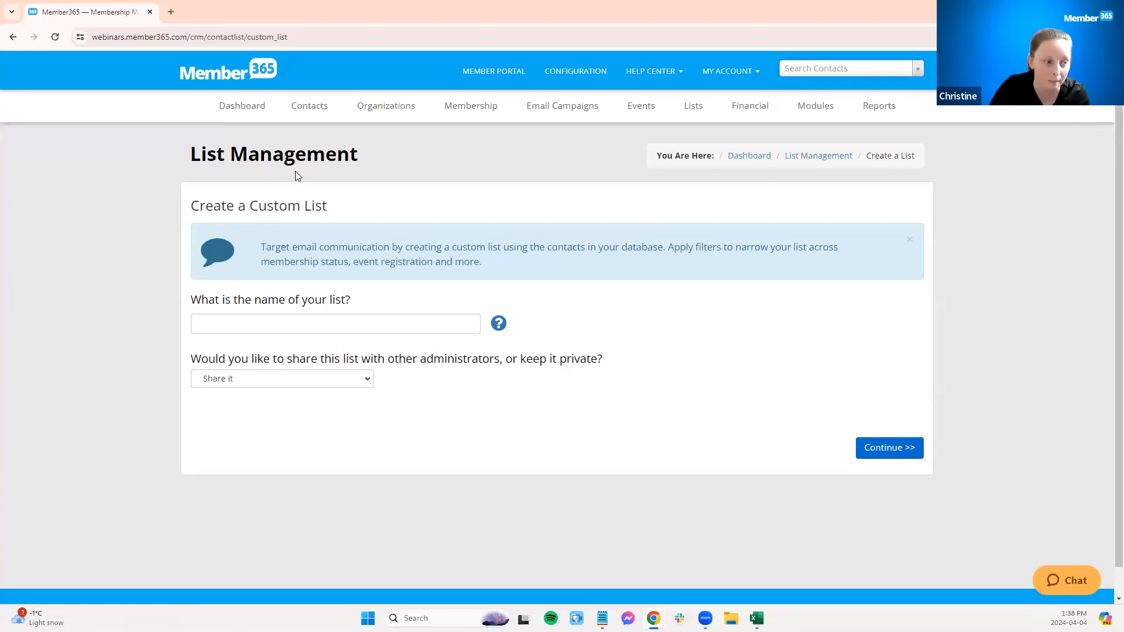
left_click(261, 325)
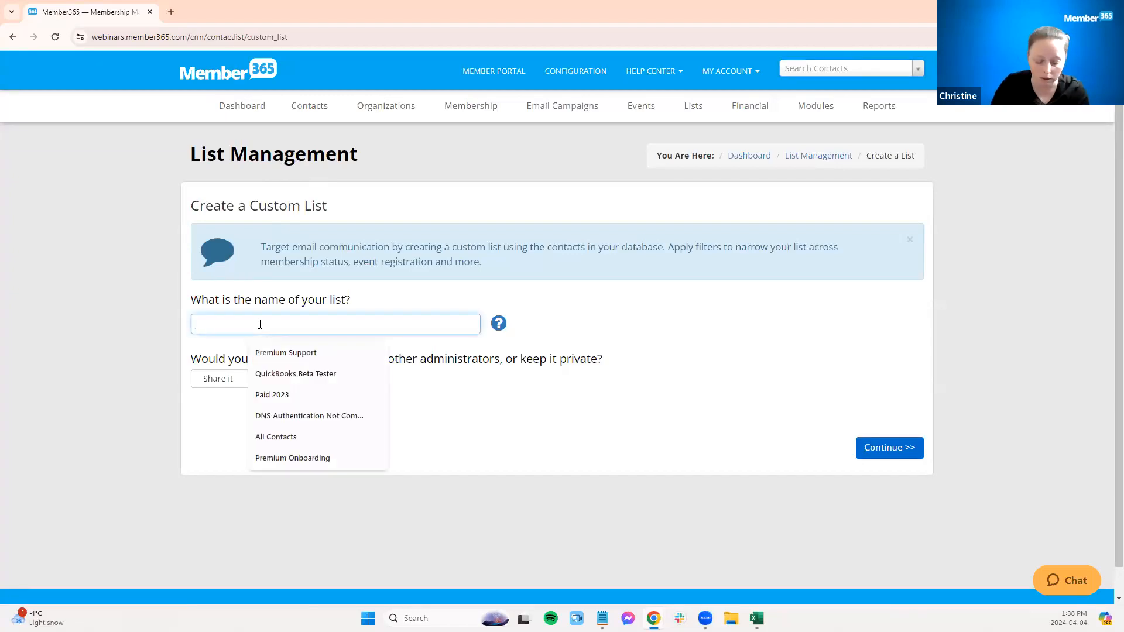
type("Christine")
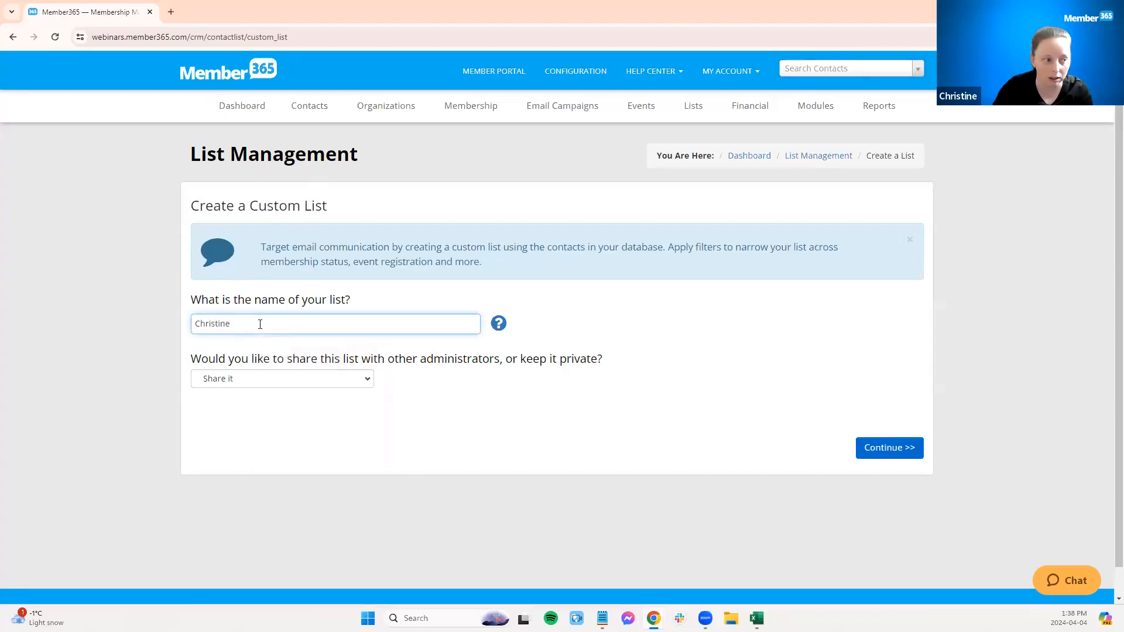
type("'s")
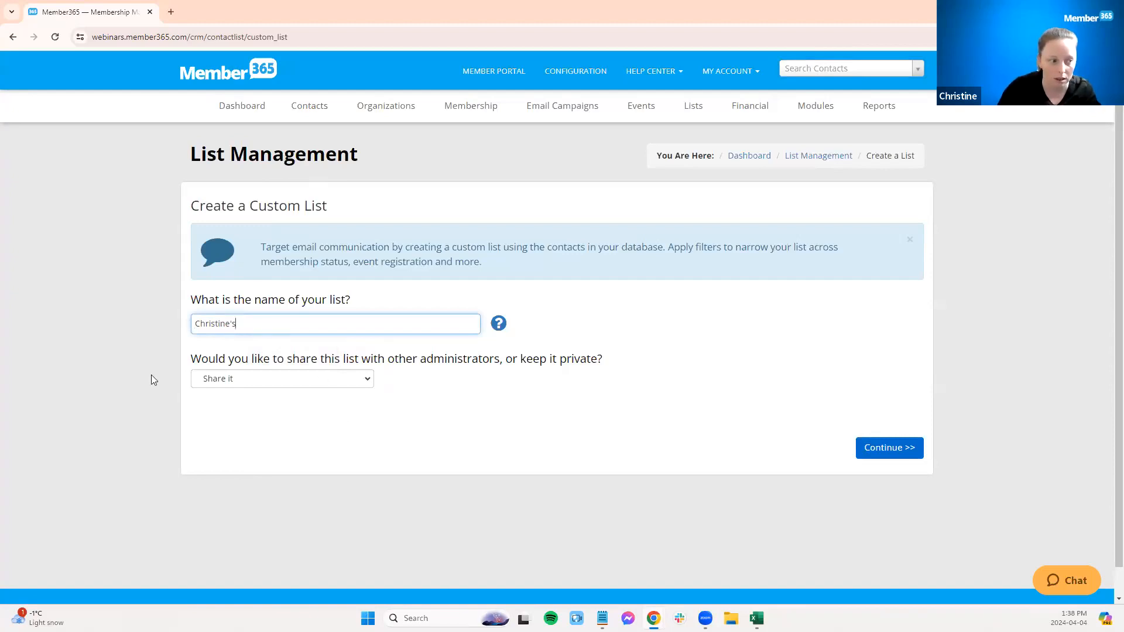
left_click(880, 450)
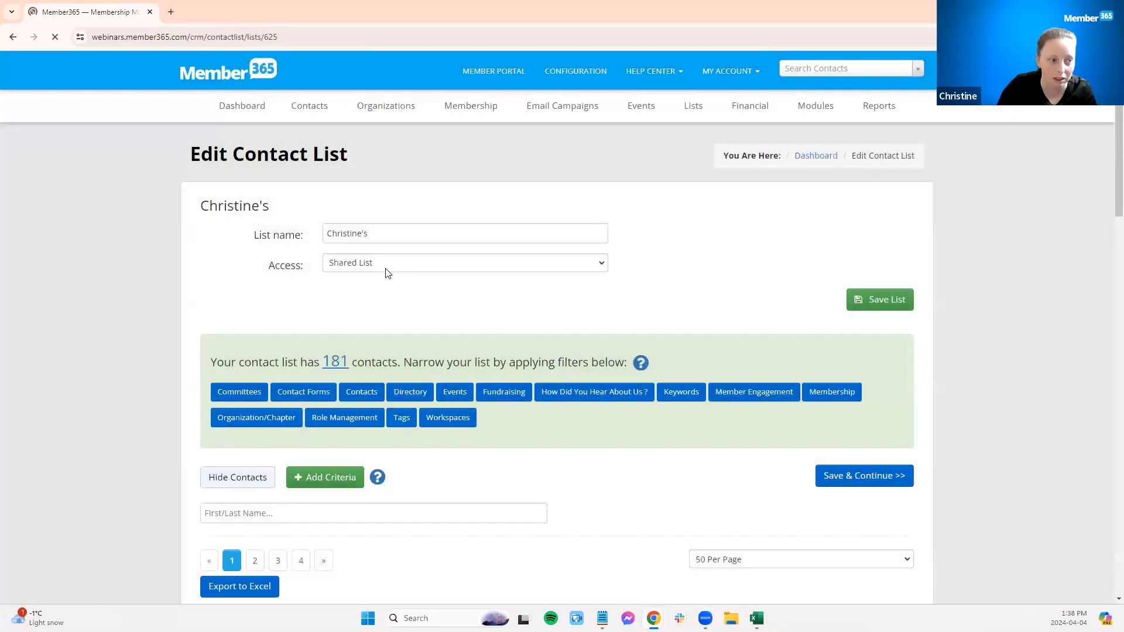
left_click(385, 265)
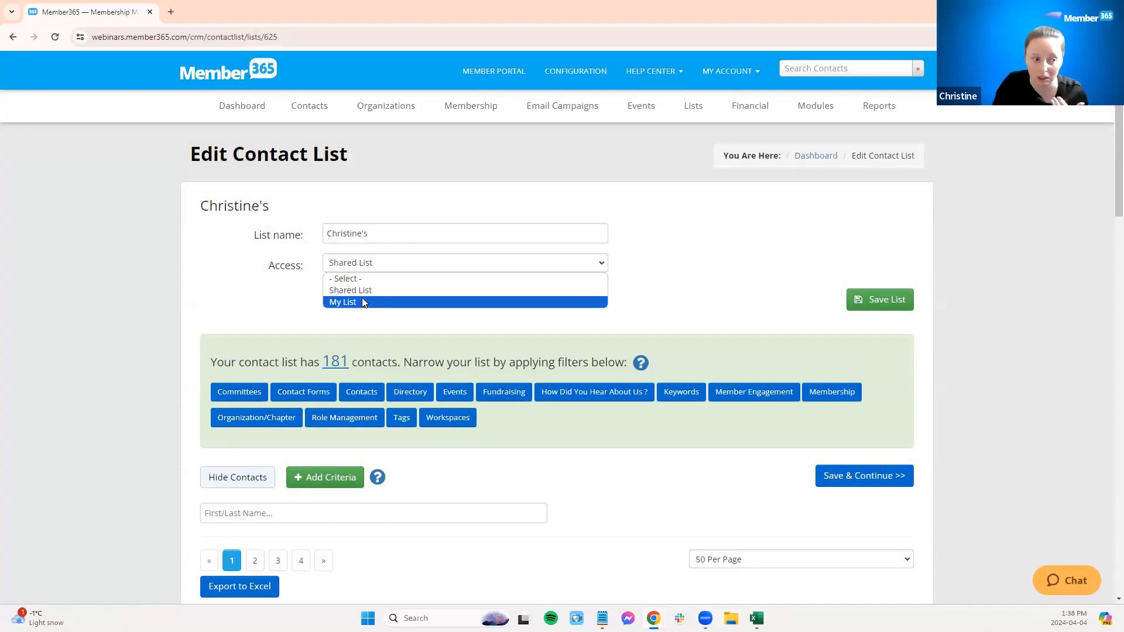
left_click(216, 367)
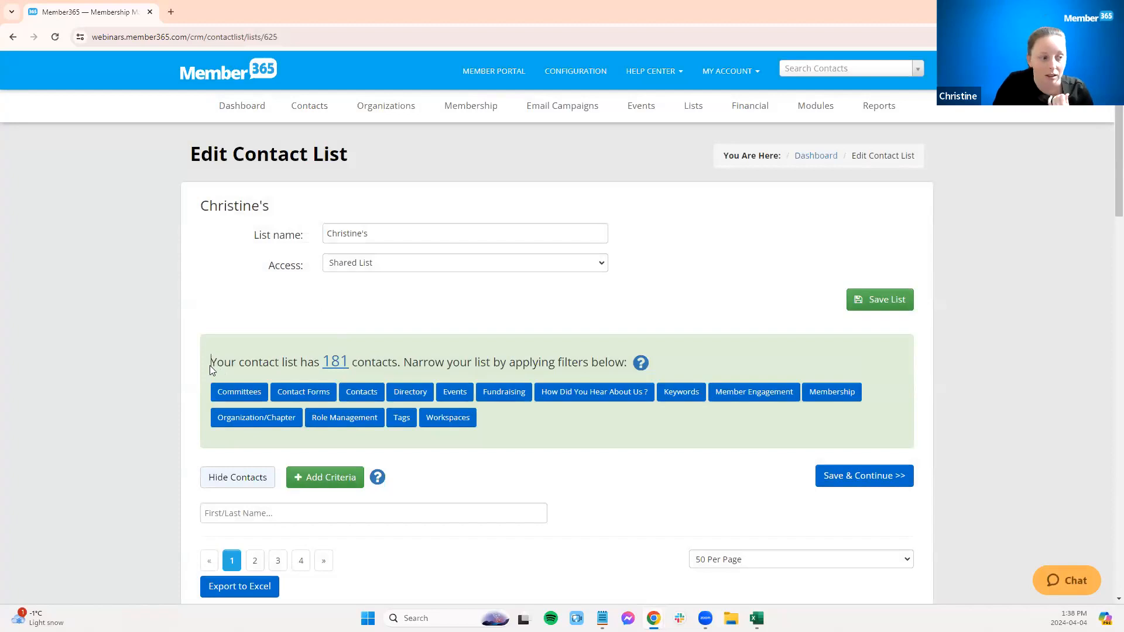
left_click_drag(210, 366, 628, 358)
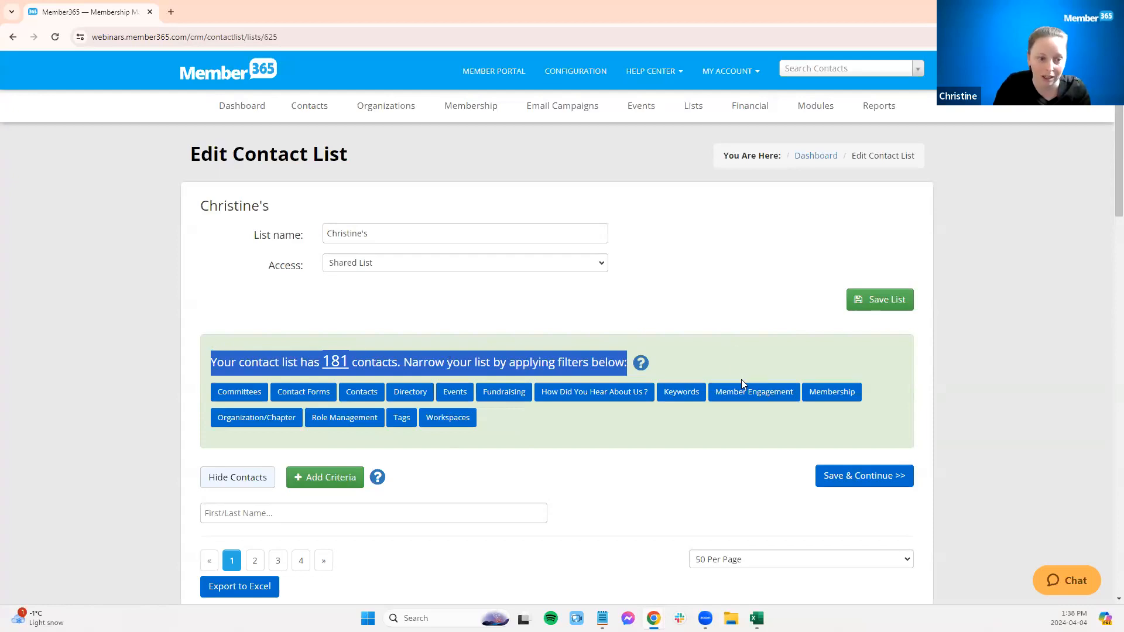
scroll(571, 432, "down", 1)
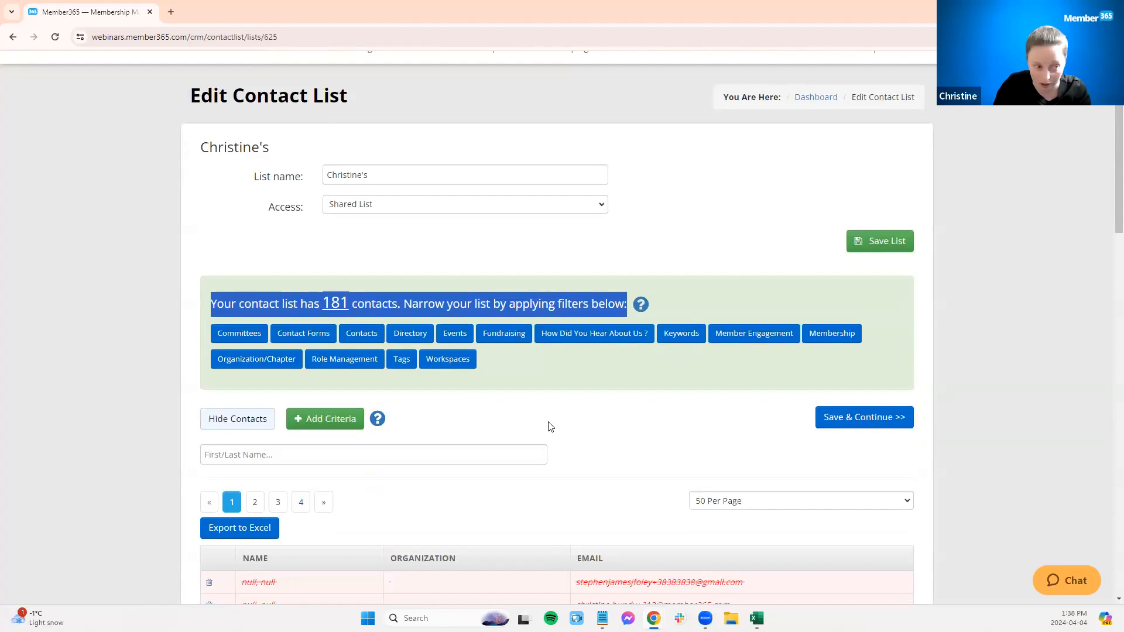
left_click(587, 369)
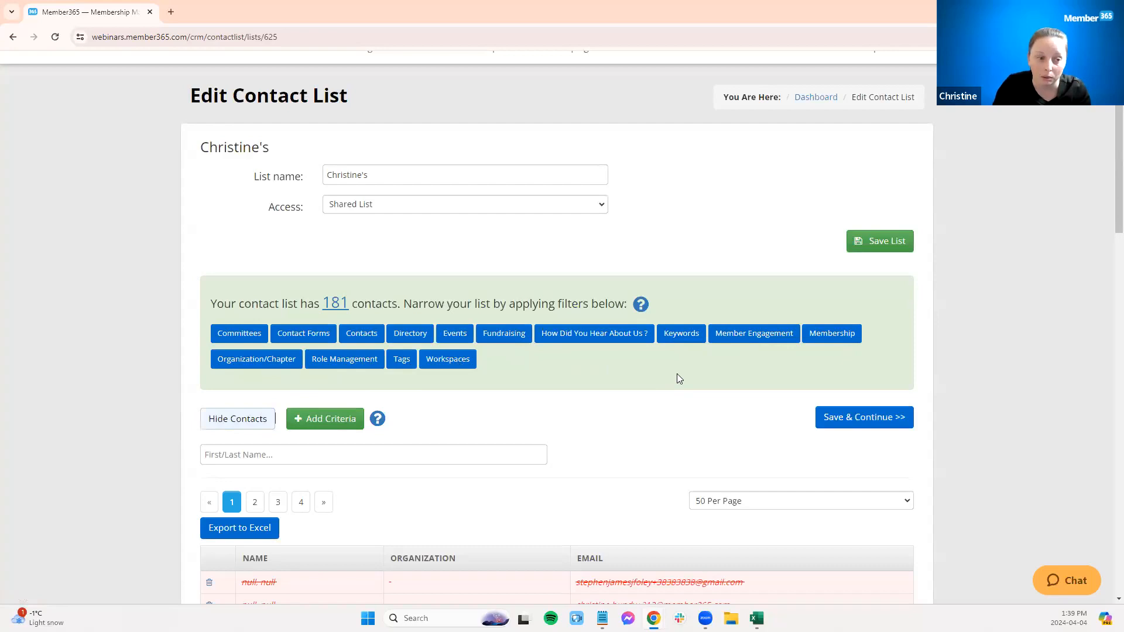
Step: Add a Membership Category – Primary Accounts filter with all categories checked
left_click(832, 333)
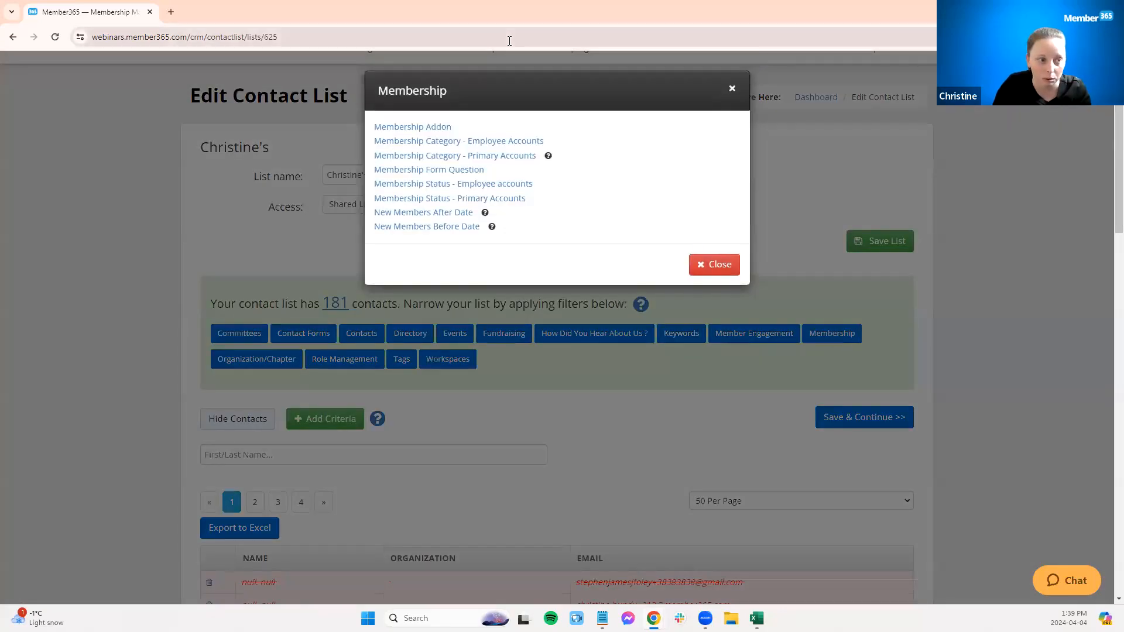
left_click(491, 157)
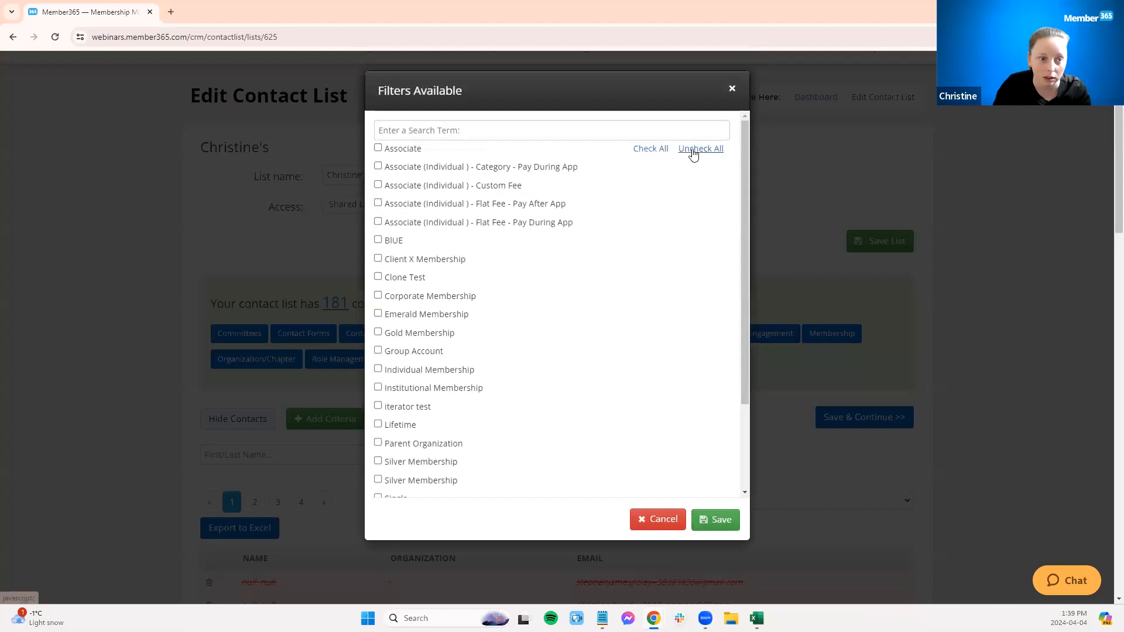
left_click(651, 150)
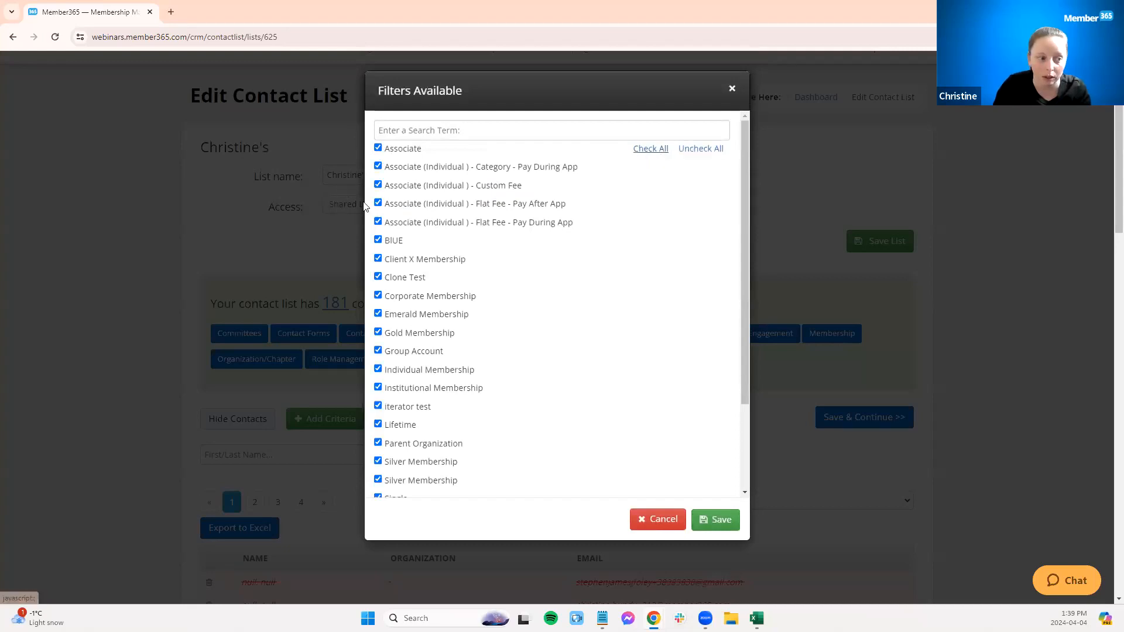
scroll(518, 309, "down", 3)
left_click(718, 520)
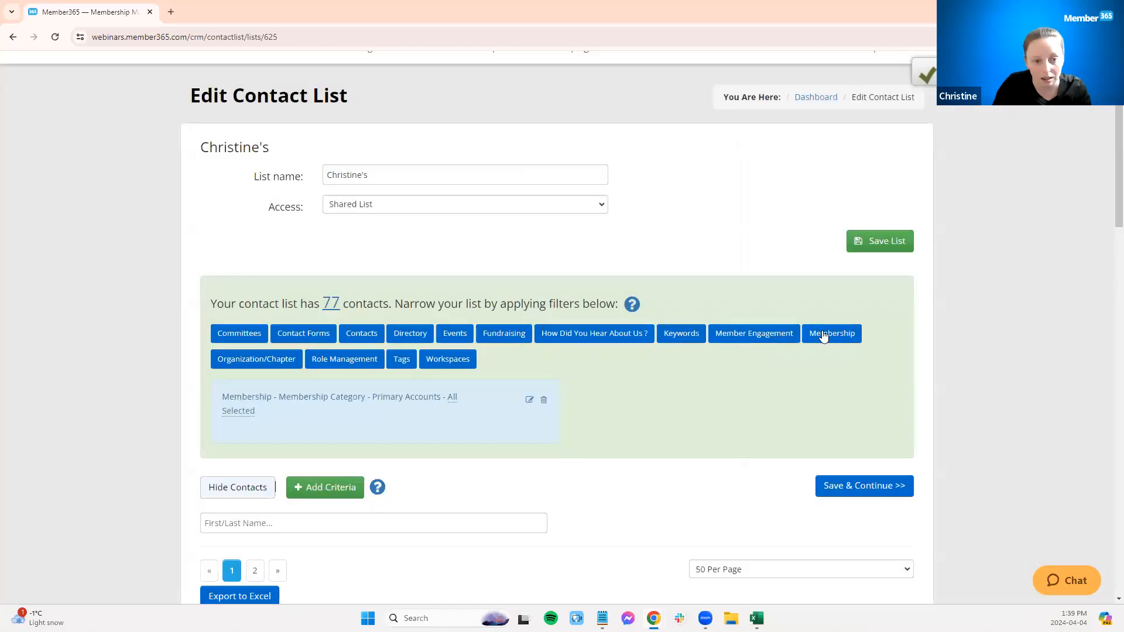
Step: Add a Membership Status – Primary Accounts filter with only the Active status checked
left_click(824, 334)
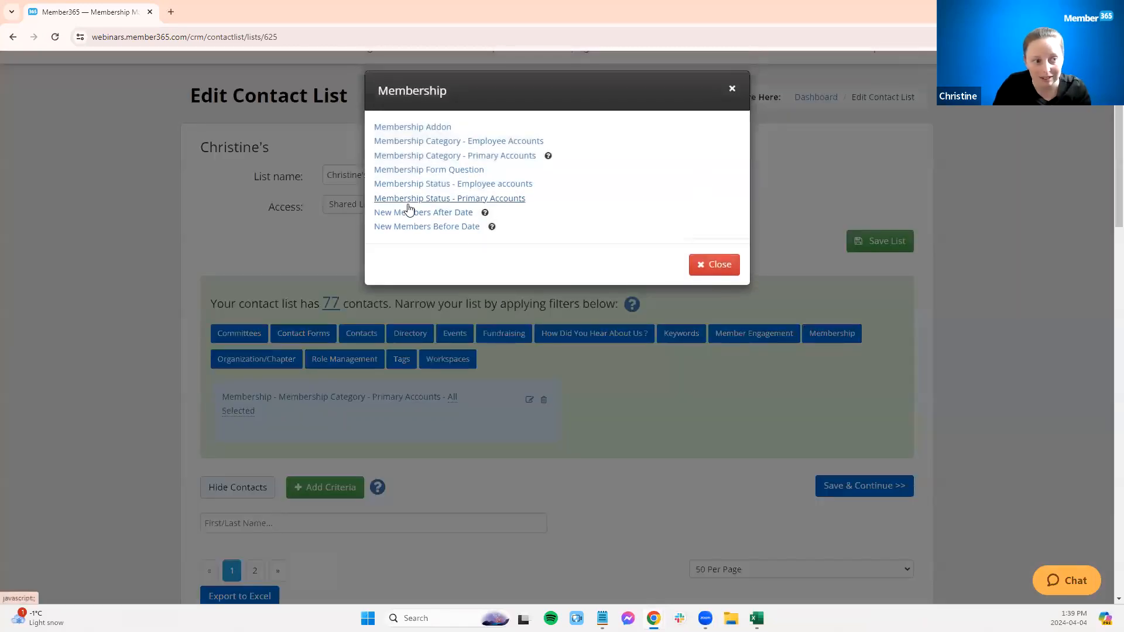
left_click(410, 199)
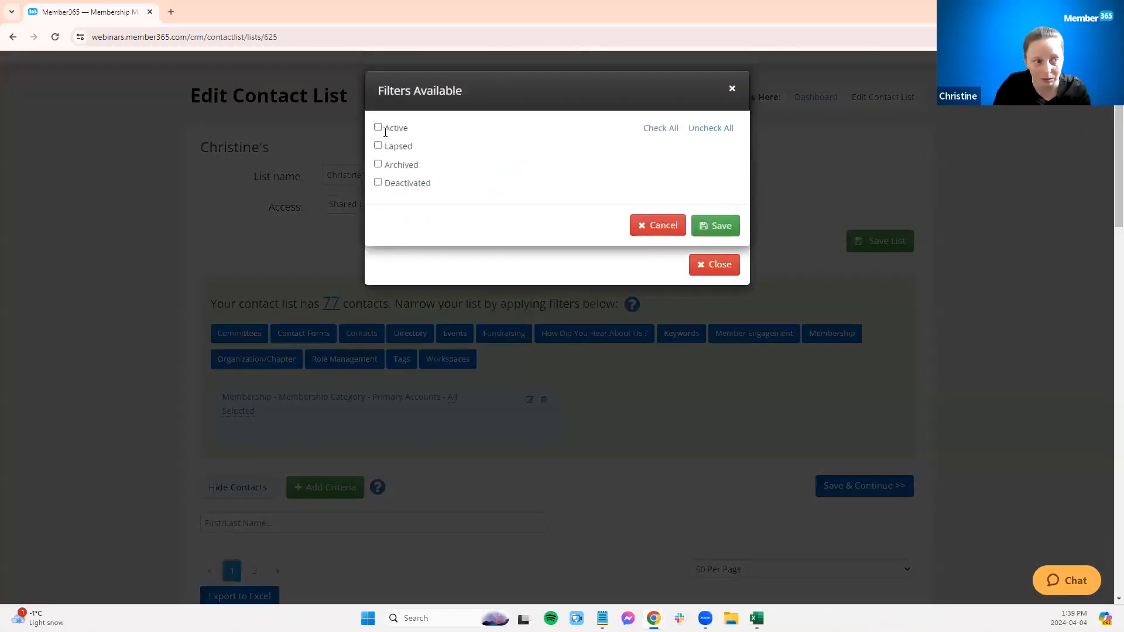
left_click(380, 129)
left_click(728, 231)
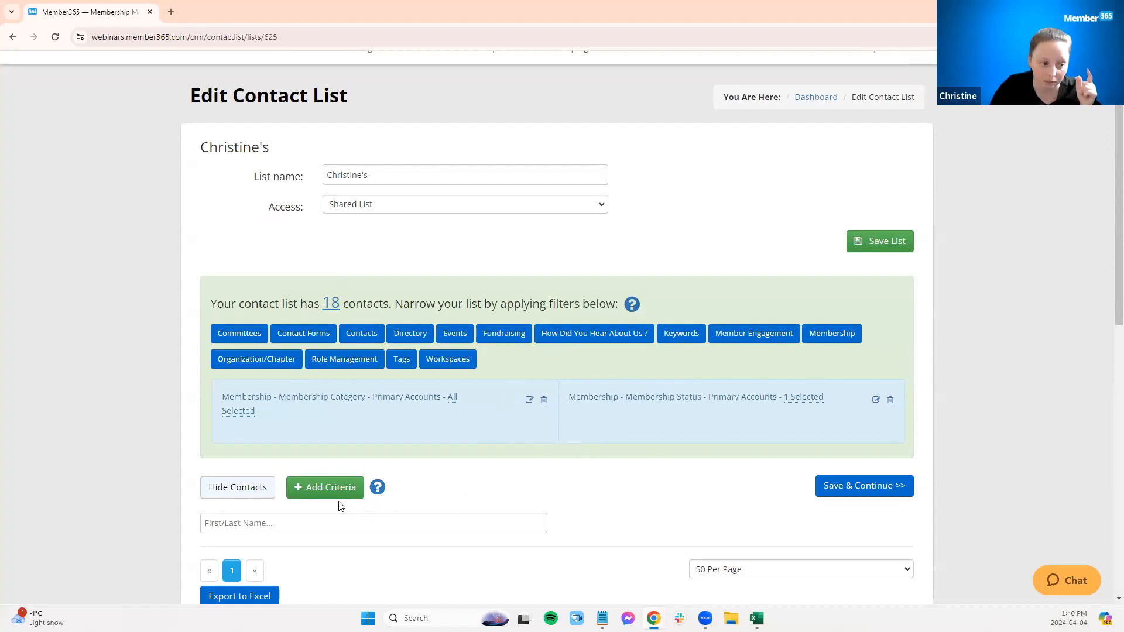
Step: Add a second criteria group filtered by Membership Category – Employee Accounts with all categories checked
left_click(325, 496)
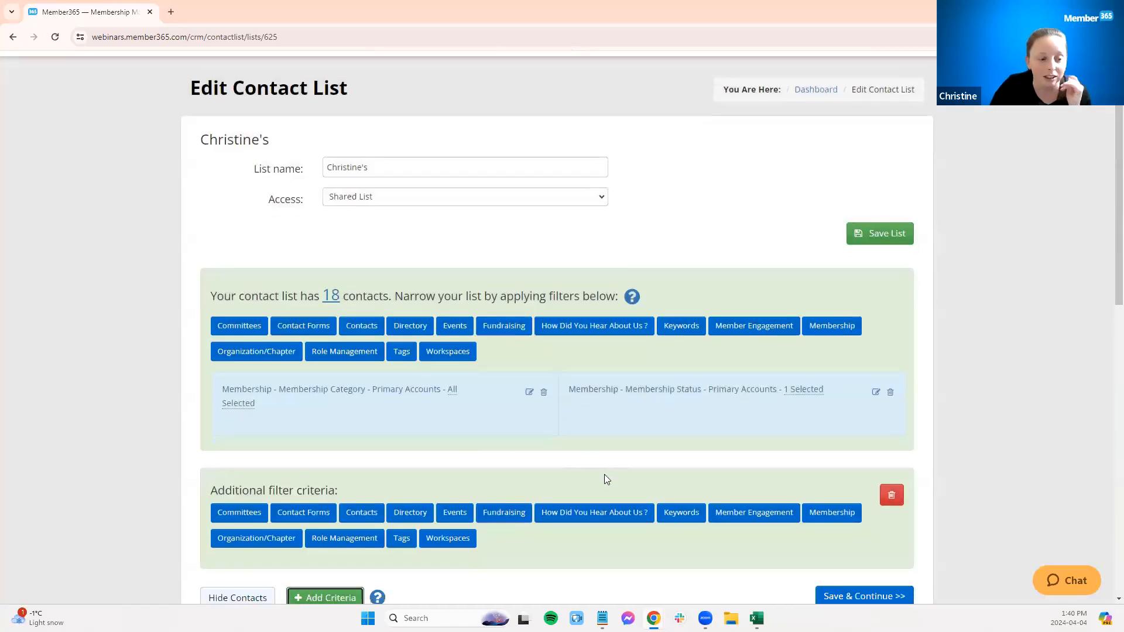
scroll(607, 479, "down", 2)
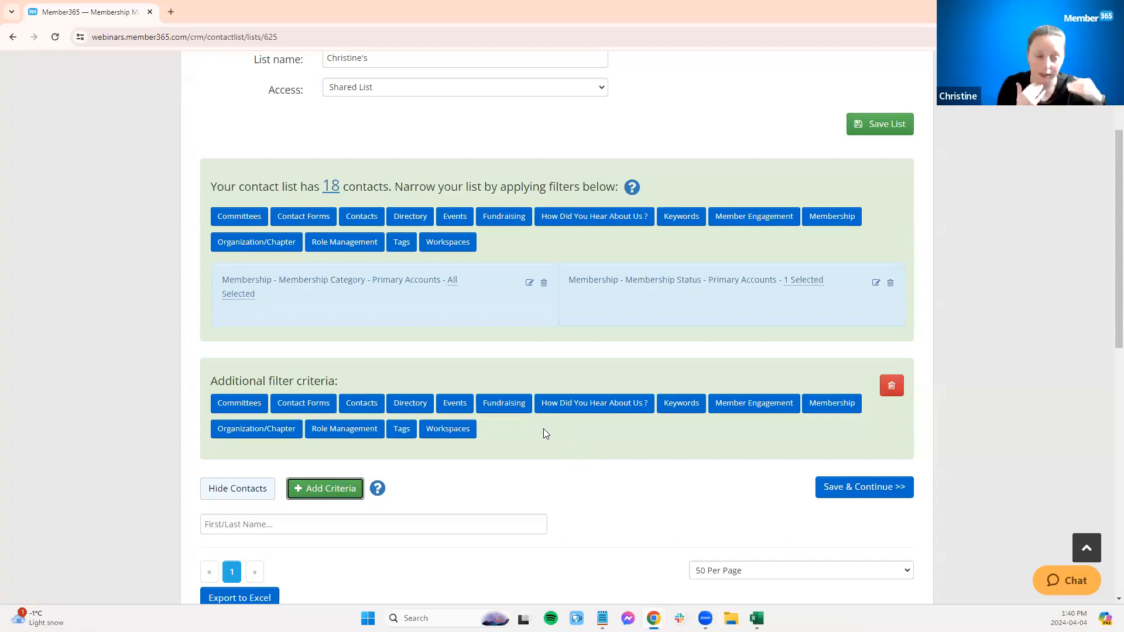
left_click(842, 404)
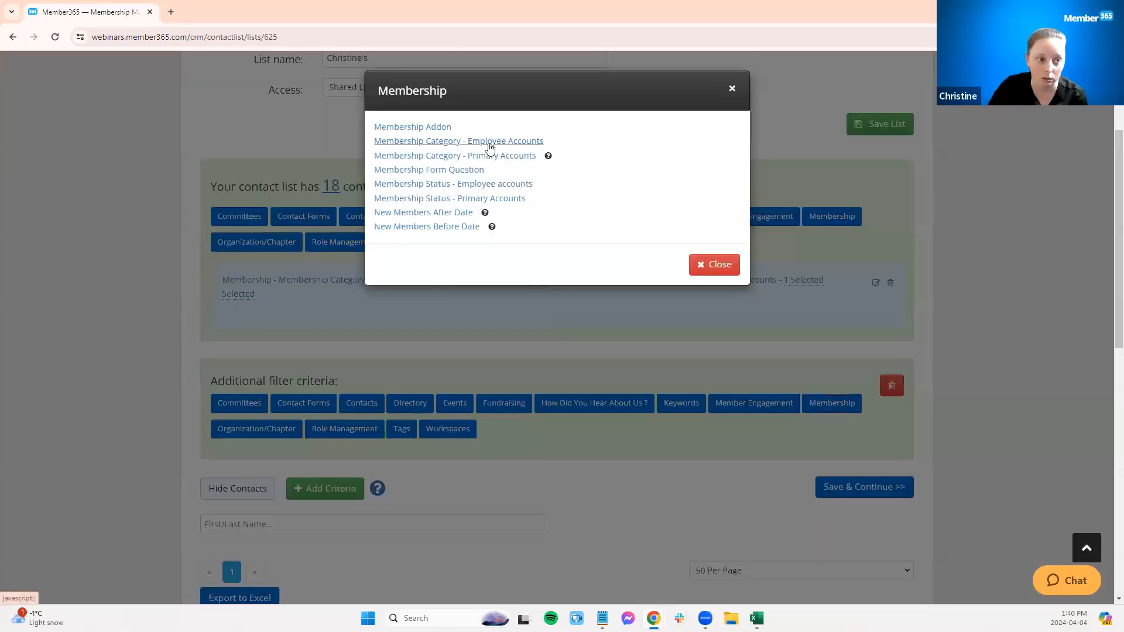
left_click(504, 141)
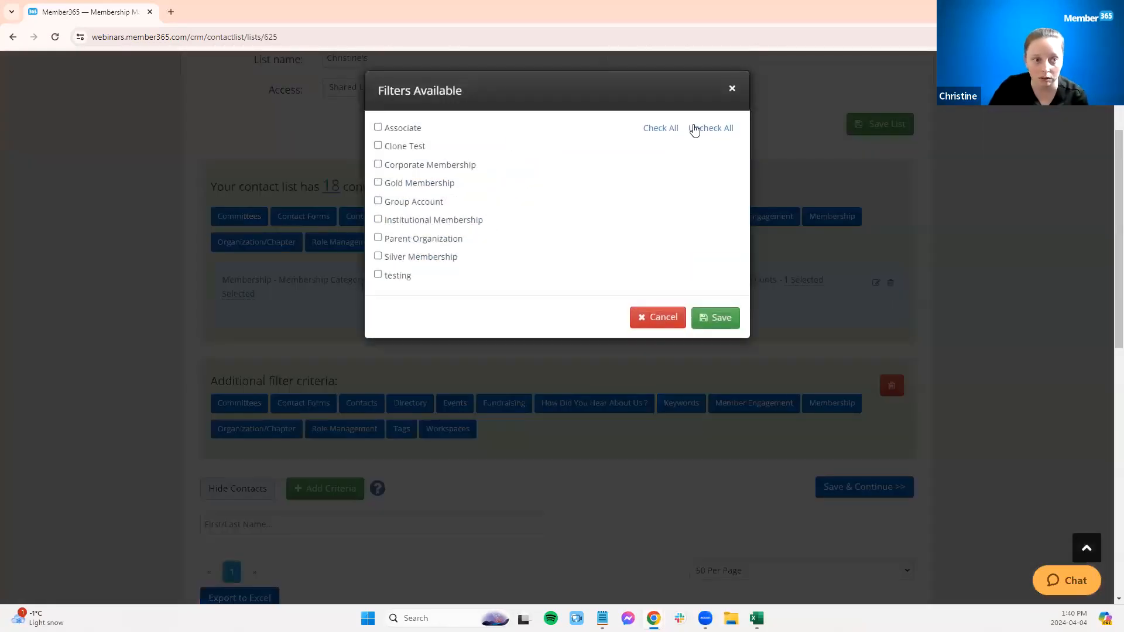
left_click(661, 128)
left_click(719, 326)
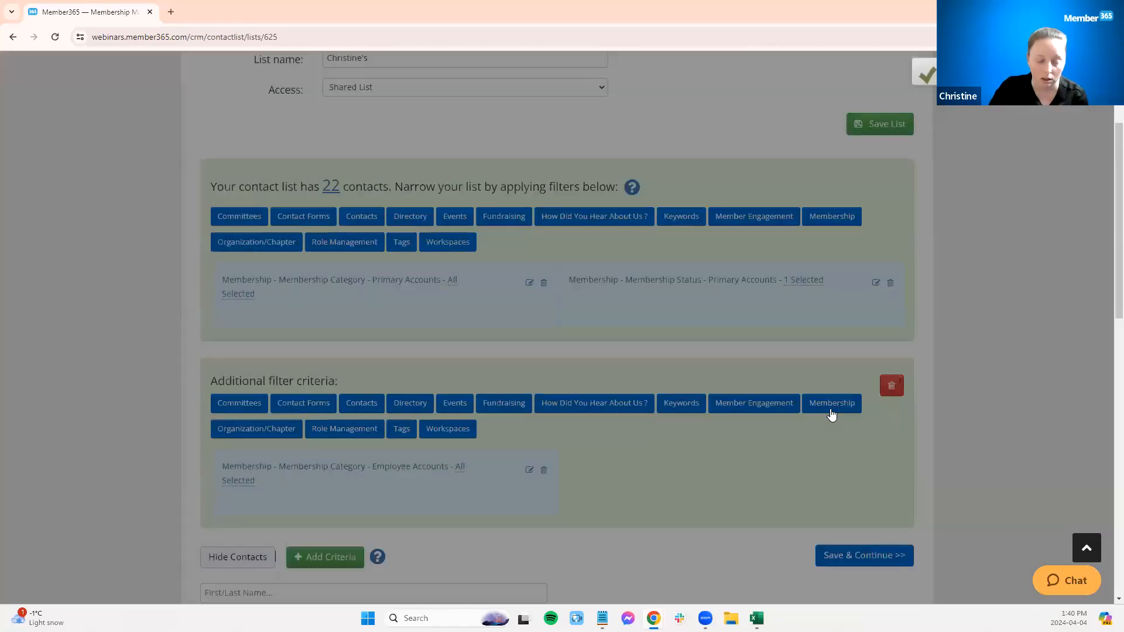
Step: Add a Membership Status – Employee accounts filter to the second group with only Active checked
left_click(832, 403)
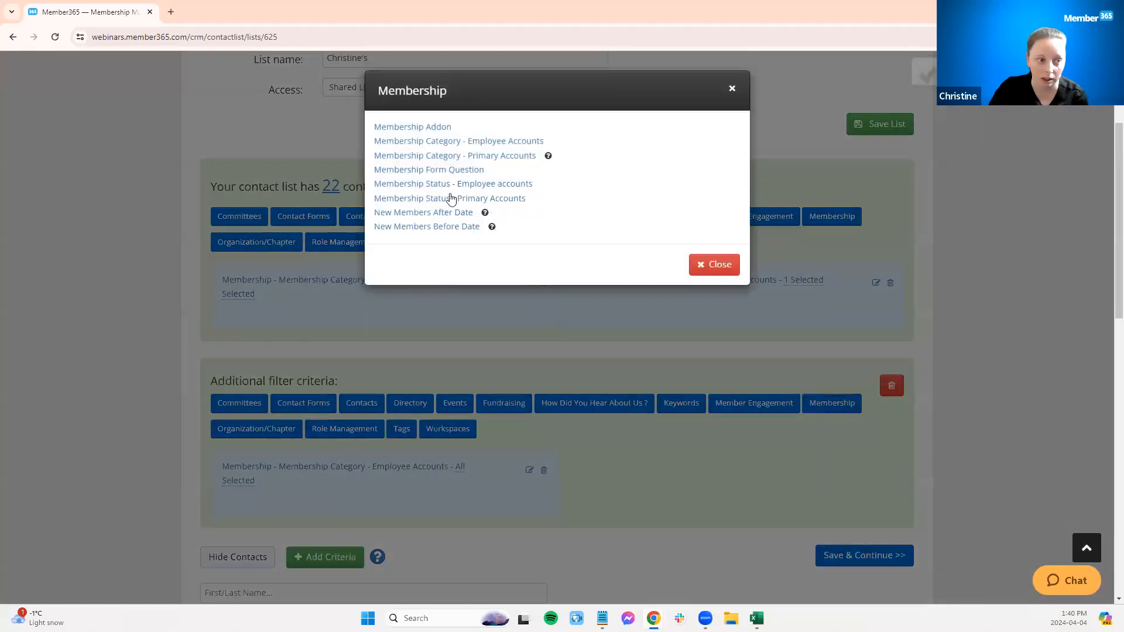
left_click(463, 182)
left_click(378, 127)
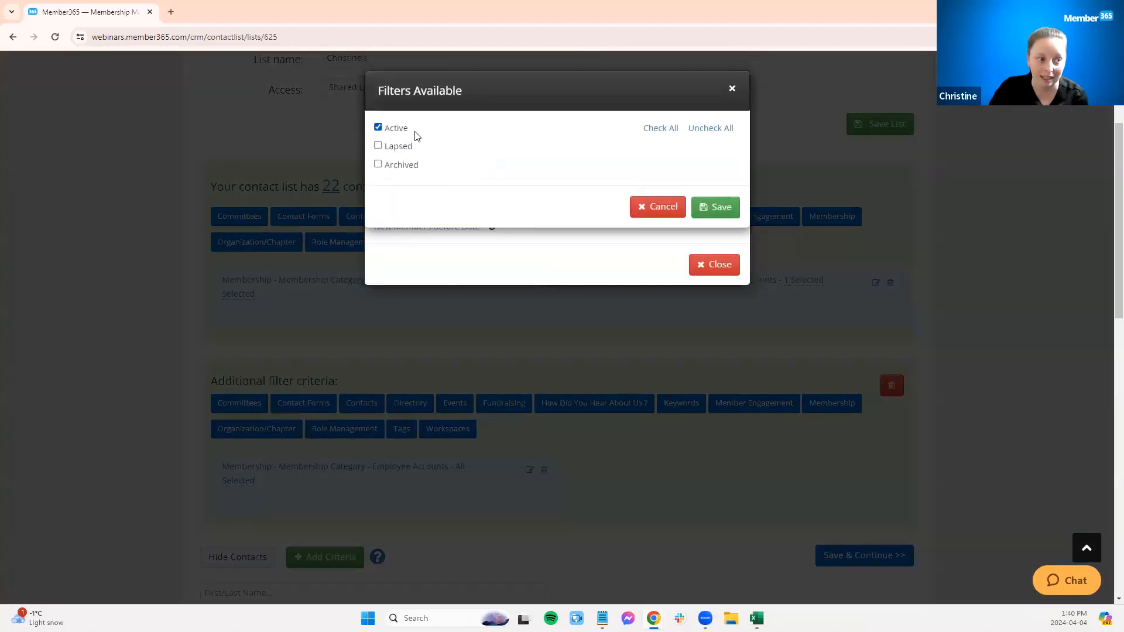
left_click(716, 209)
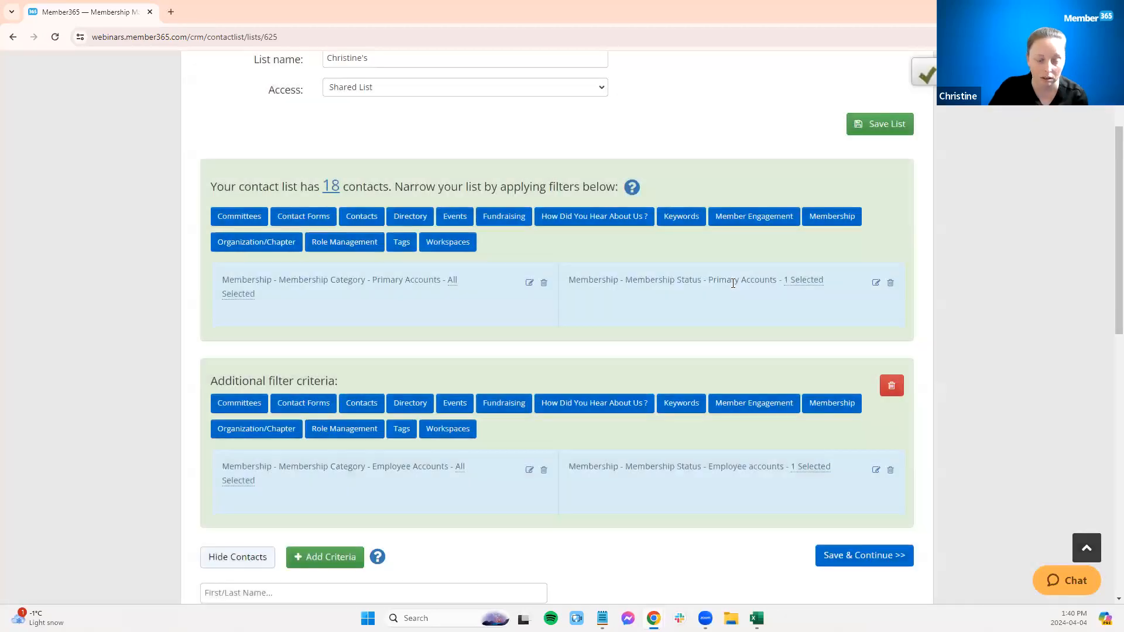
scroll(729, 283, "down", 1)
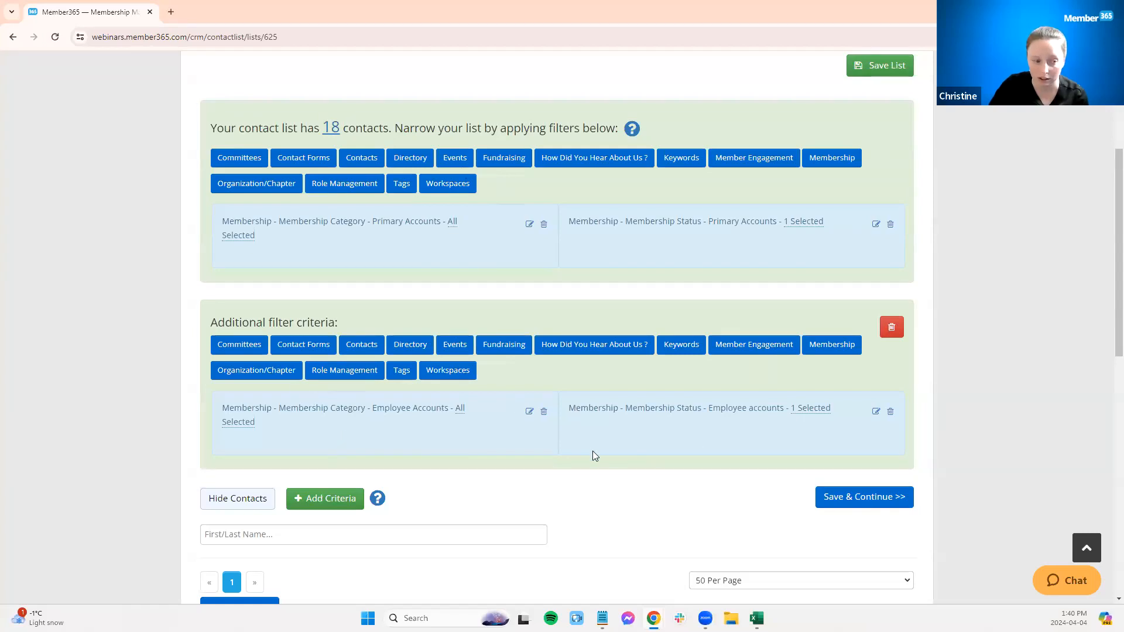
scroll(593, 451, "down", 3)
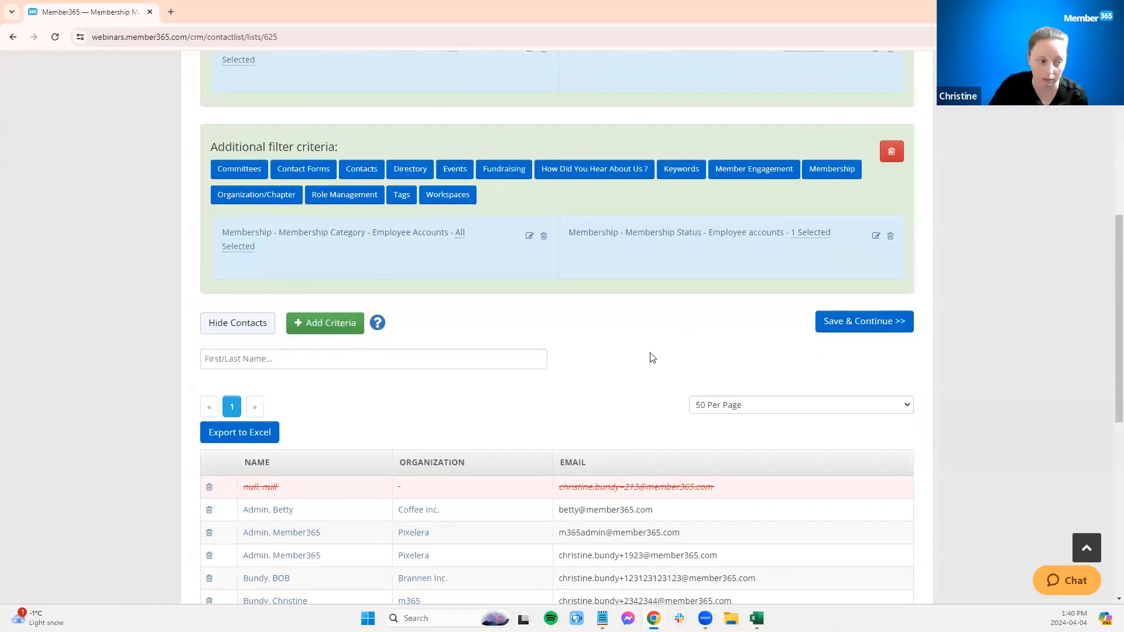
Step: Save the contact list criteria and continue to the list editing page
left_click(856, 319)
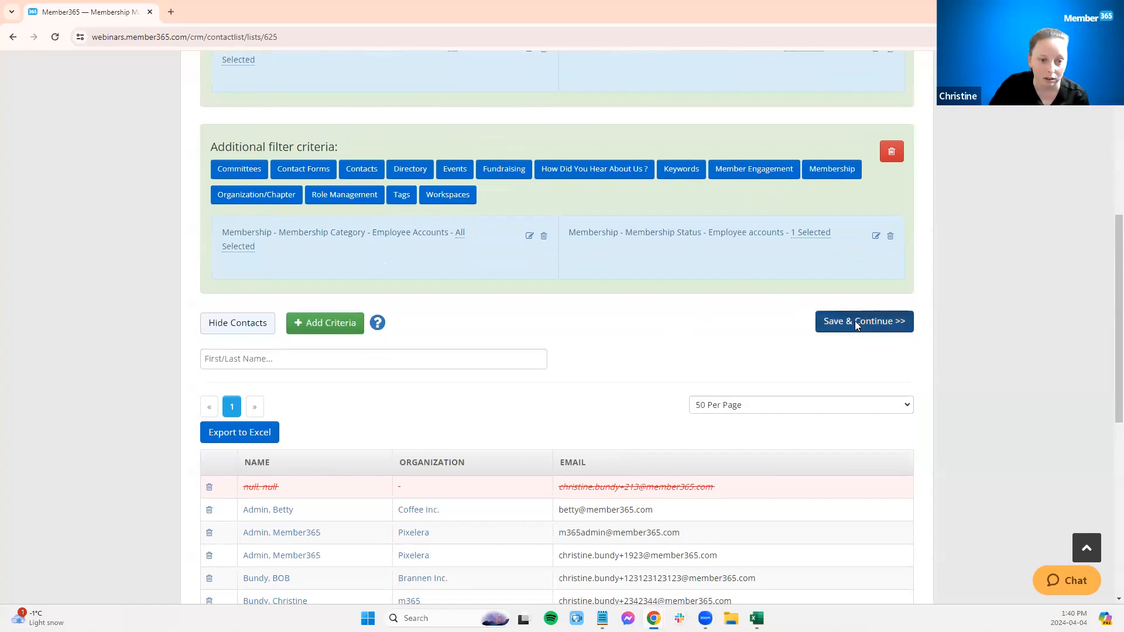
scroll(818, 180, "down", 7)
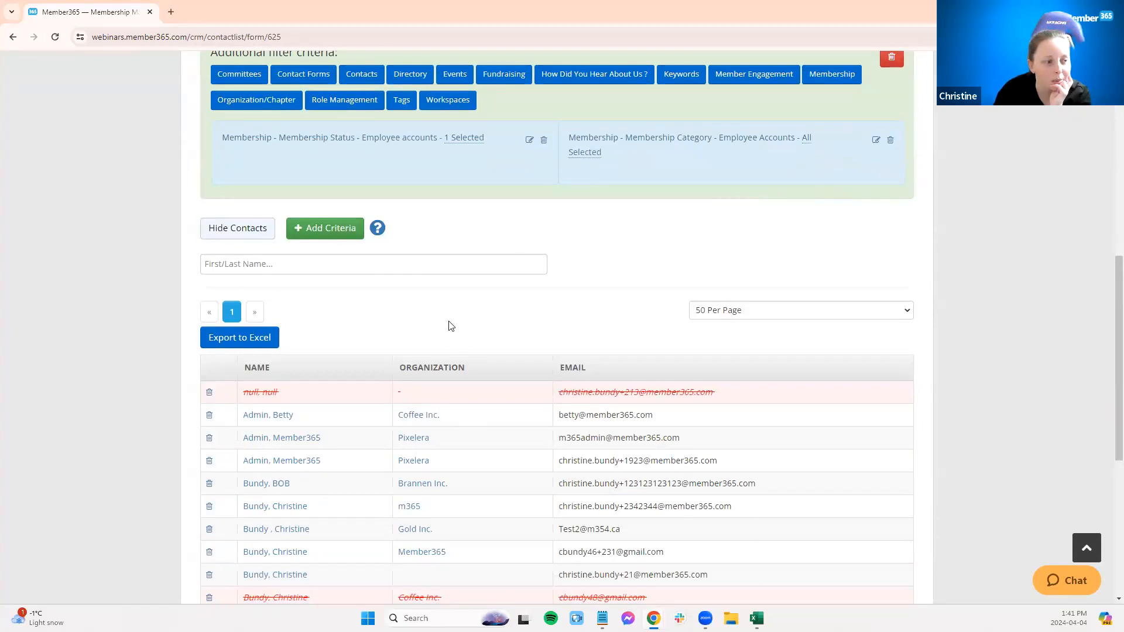
Step: Set the contact preview to show 100 contacts per page
left_click(230, 269)
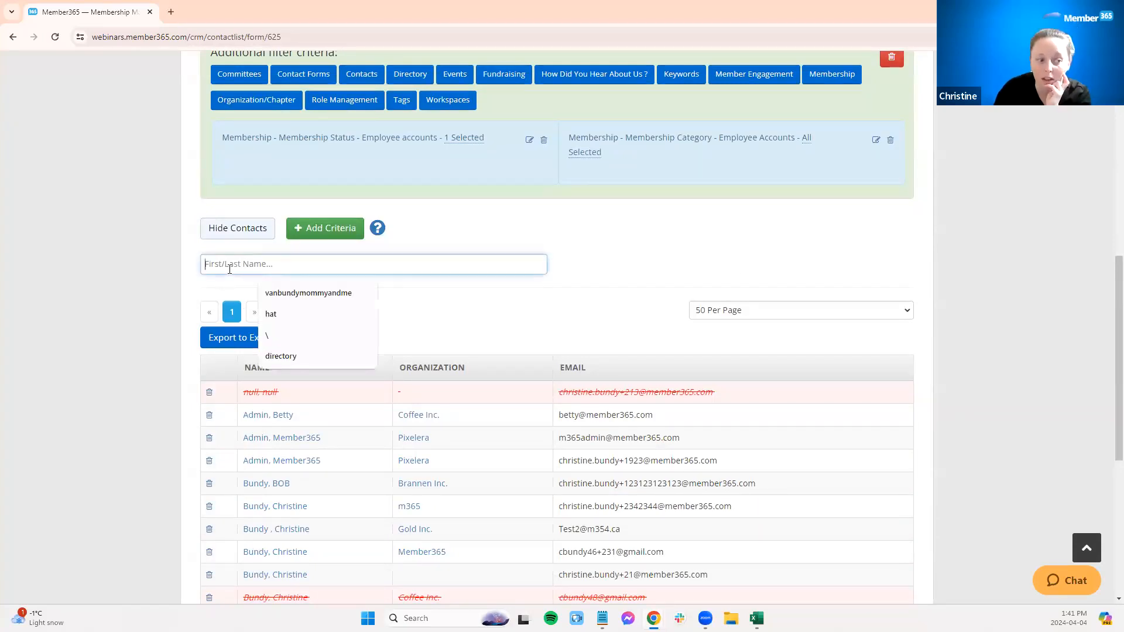
left_click(448, 319)
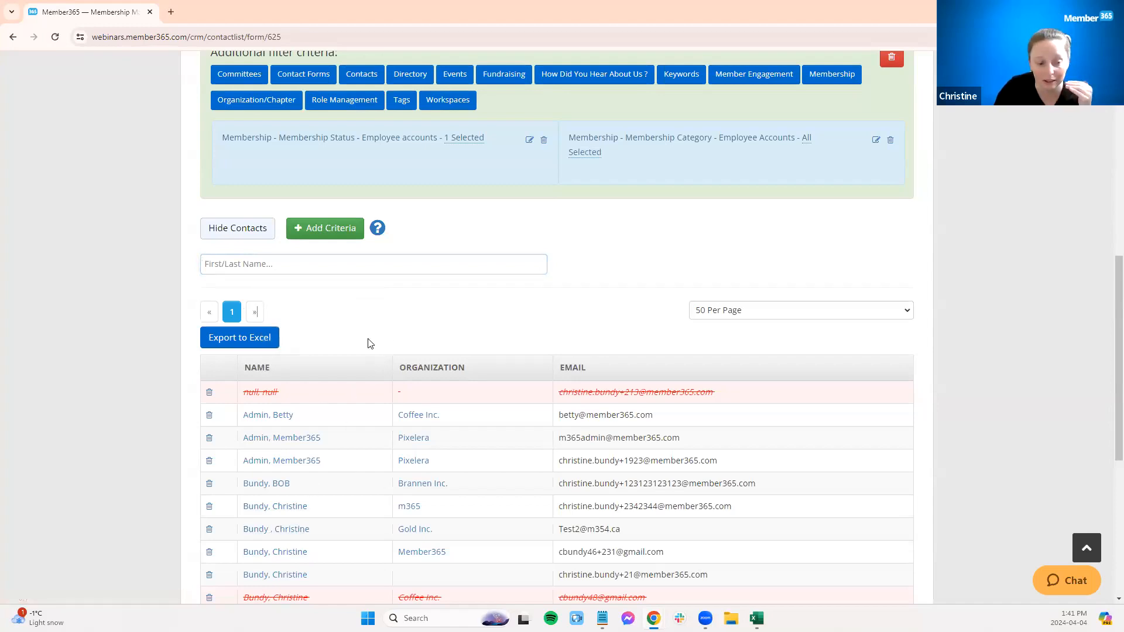
left_click(866, 309)
left_click(854, 374)
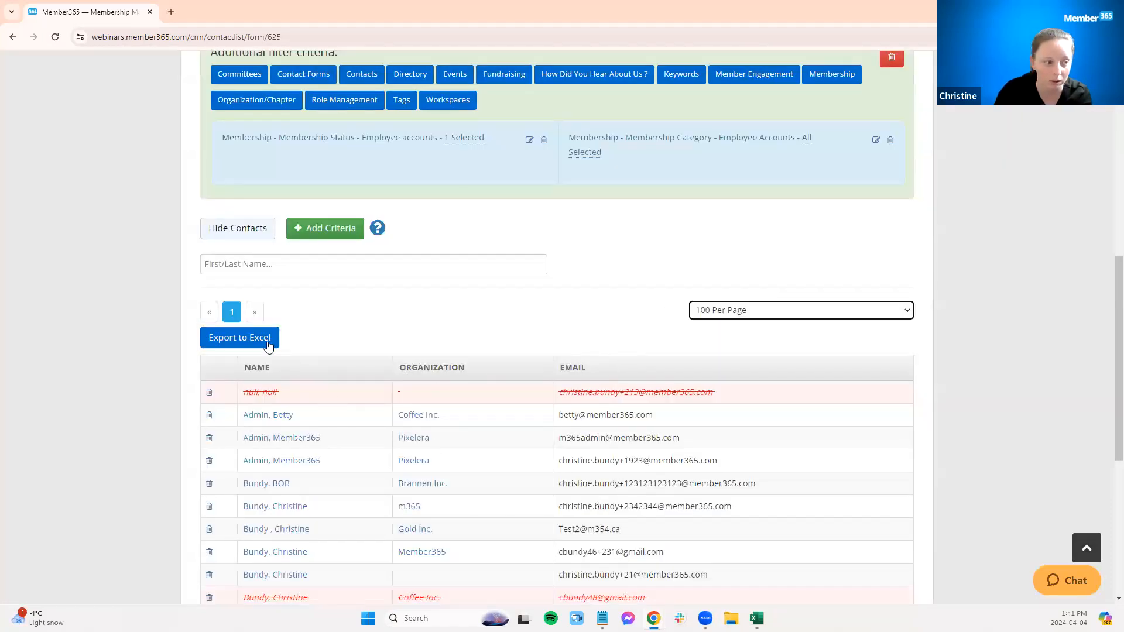
Step: Open the Export to Excel field options without exporting, and review the contacts in the list
left_click(237, 343)
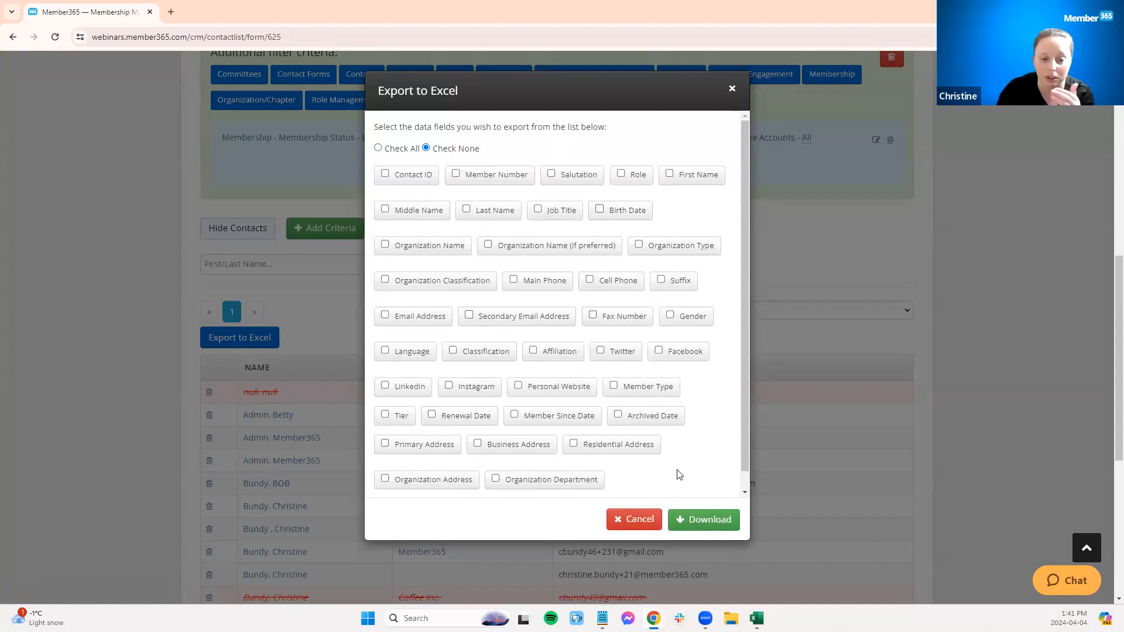
left_click(625, 523)
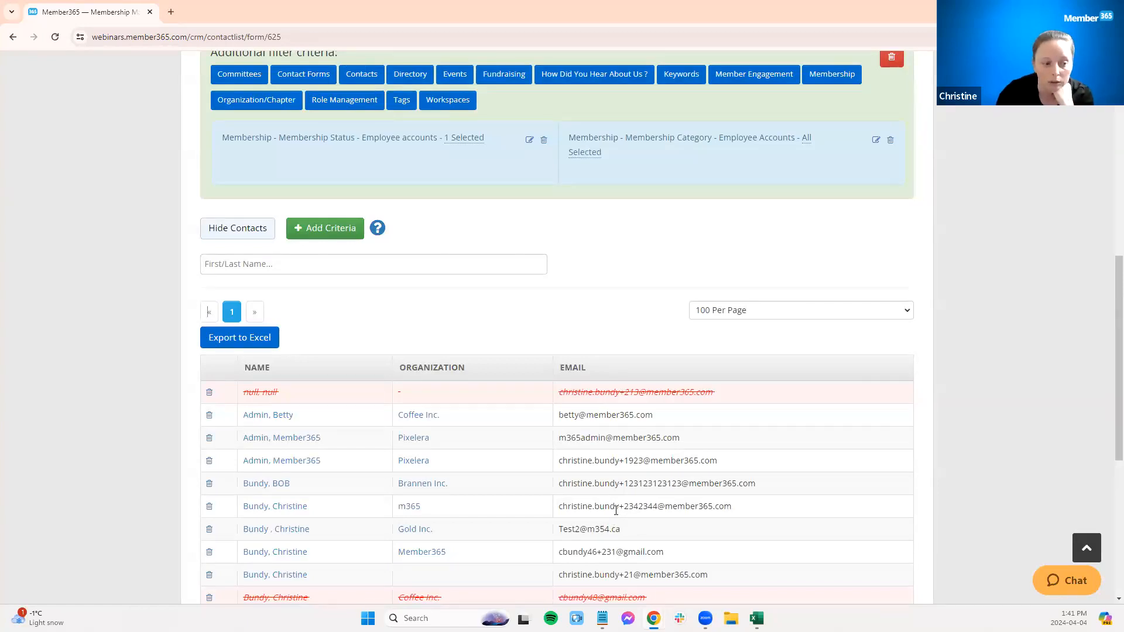
scroll(555, 389, "down", 1)
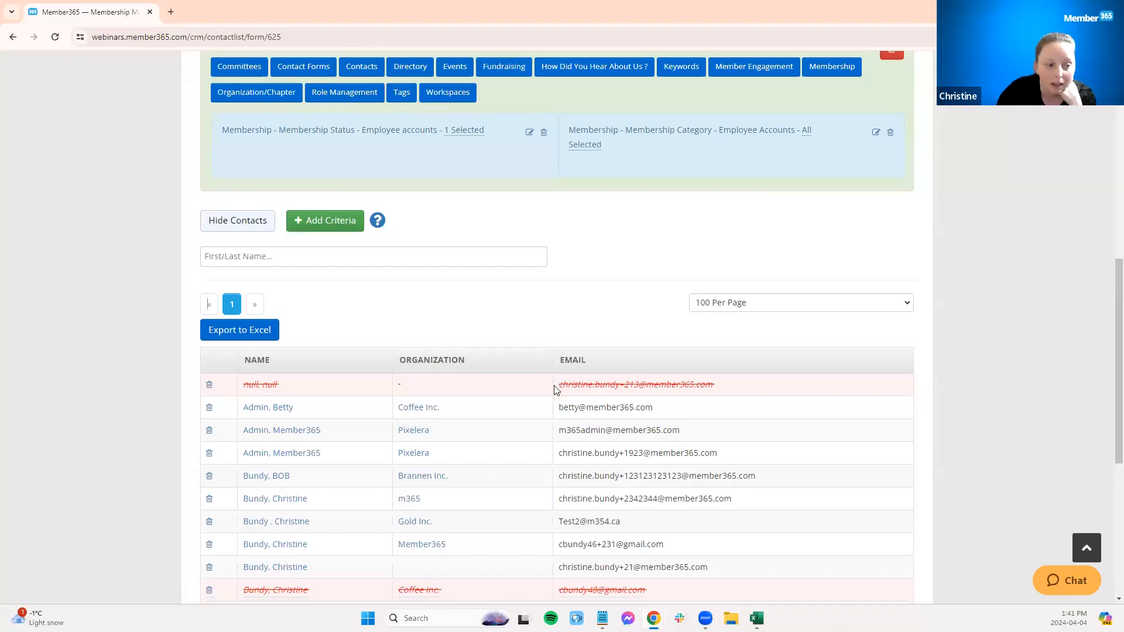
scroll(555, 390, "down", 1)
left_click_drag(738, 335, 557, 345)
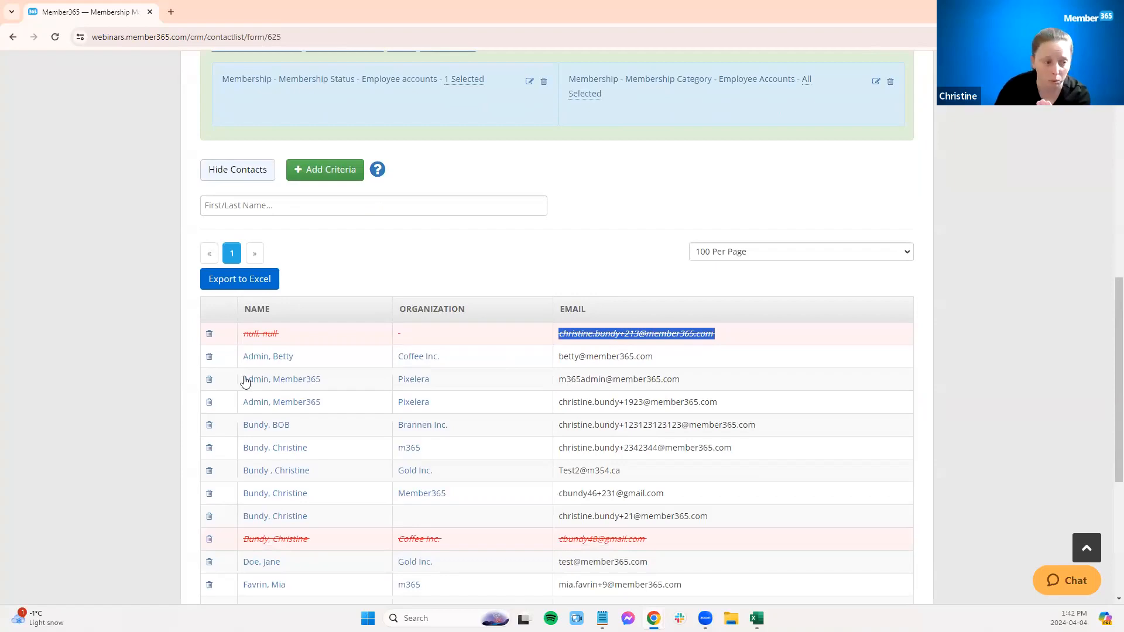
Step: Exclude the second contact from the list, then return that contact to the list
left_click(209, 358)
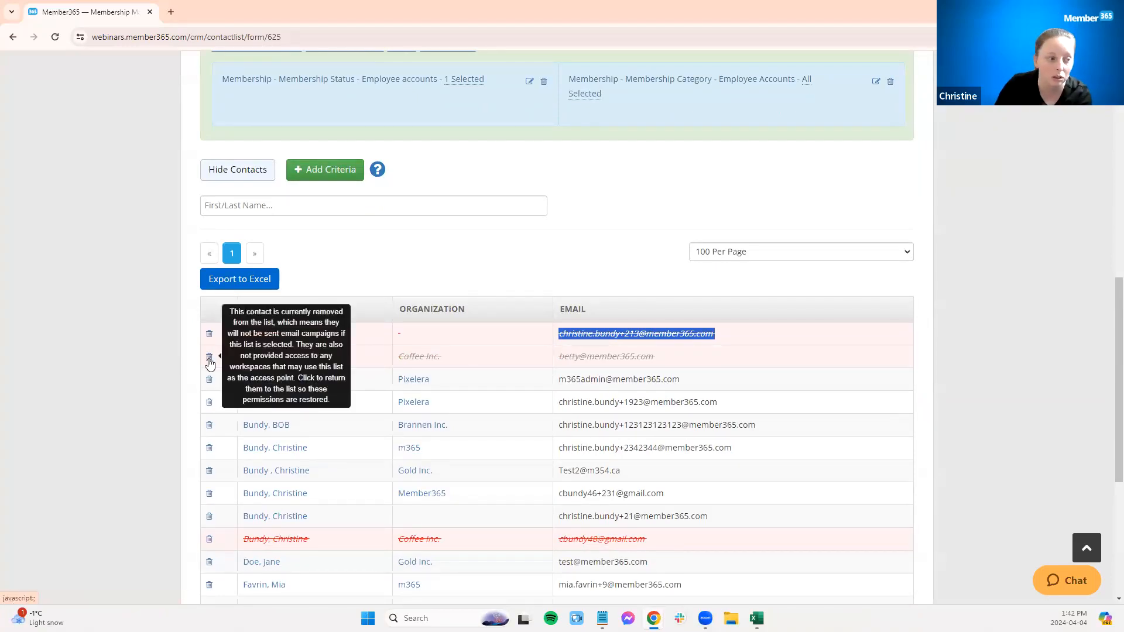
scroll(387, 246, "up", 2)
scroll(437, 273, "down", 2)
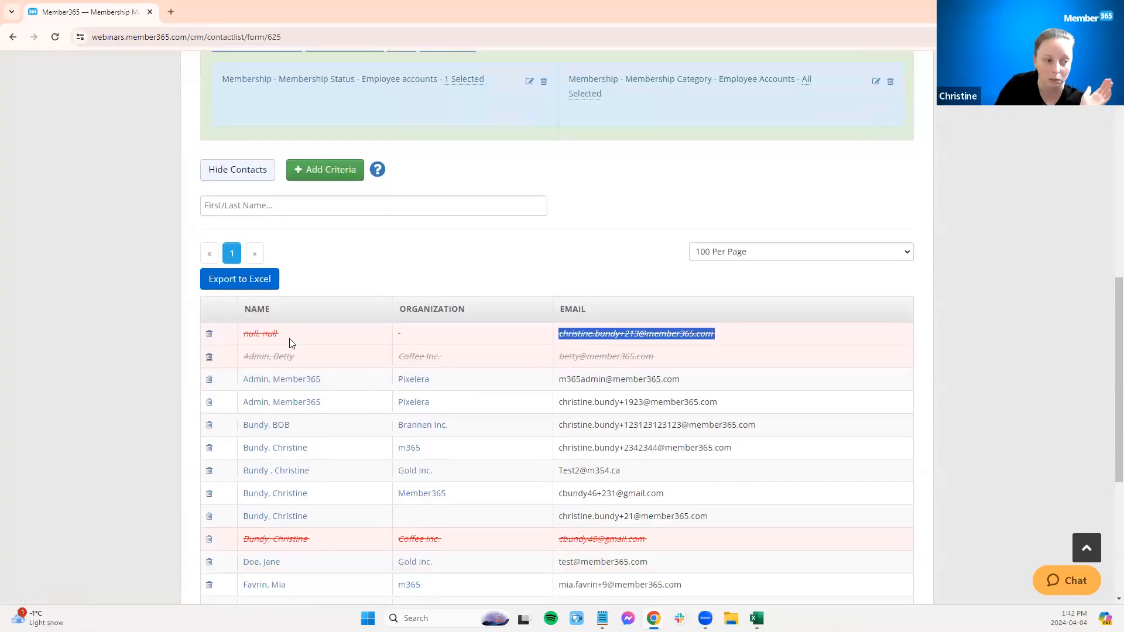
left_click(211, 360)
Step: Save the contact list
scroll(571, 252, "down", 5)
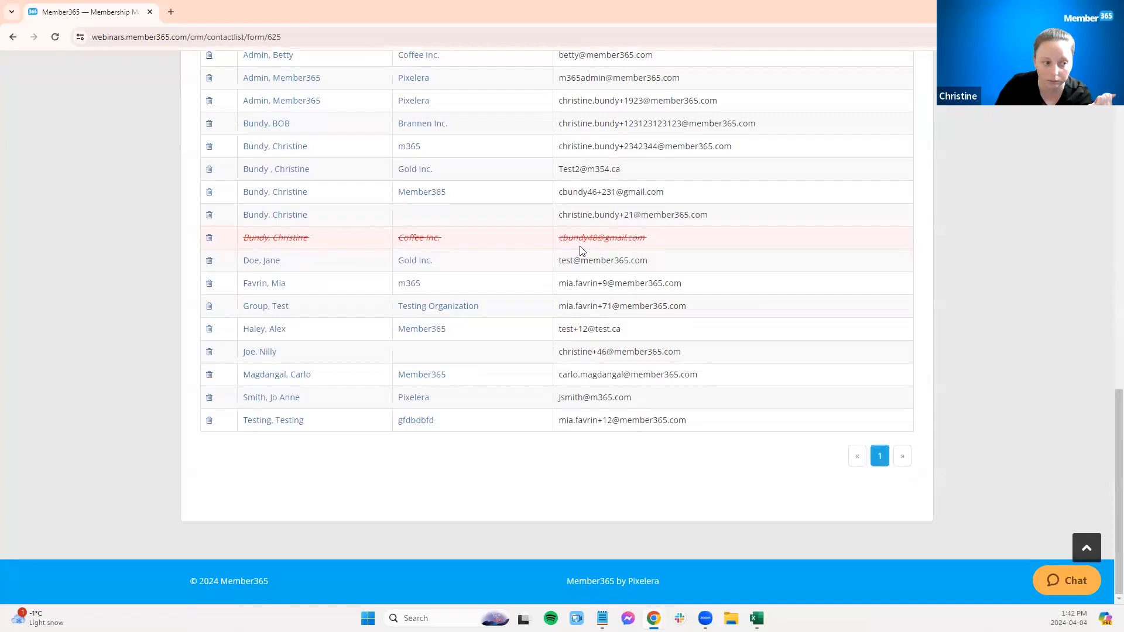
scroll(582, 249, "up", 10)
scroll(561, 305, "up", 4)
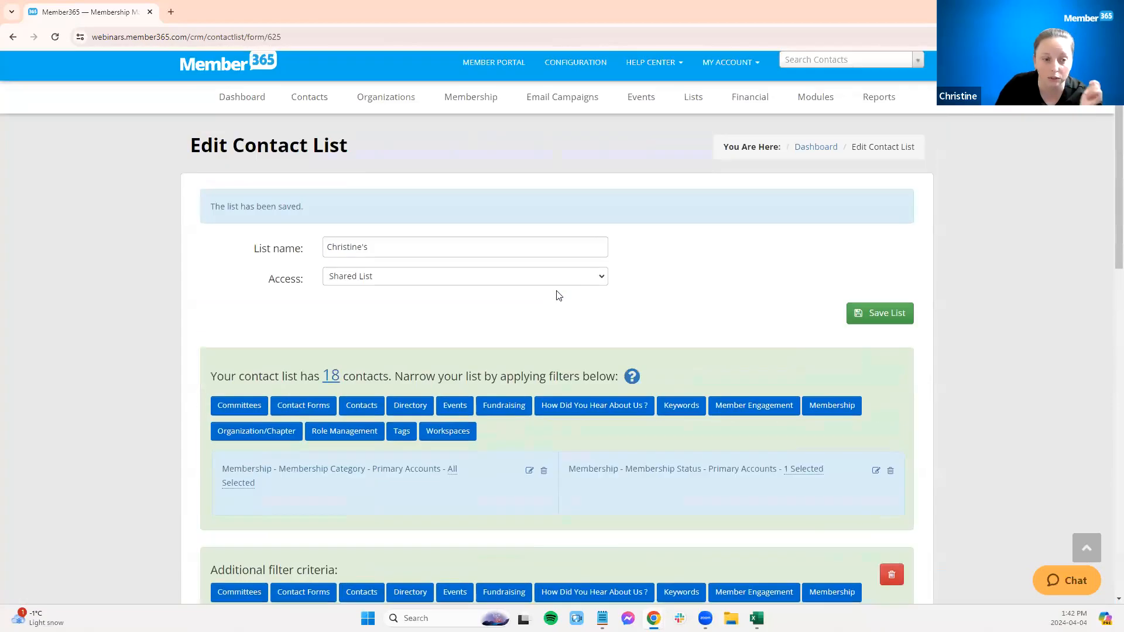
scroll(720, 382, "down", 4)
left_click(892, 341)
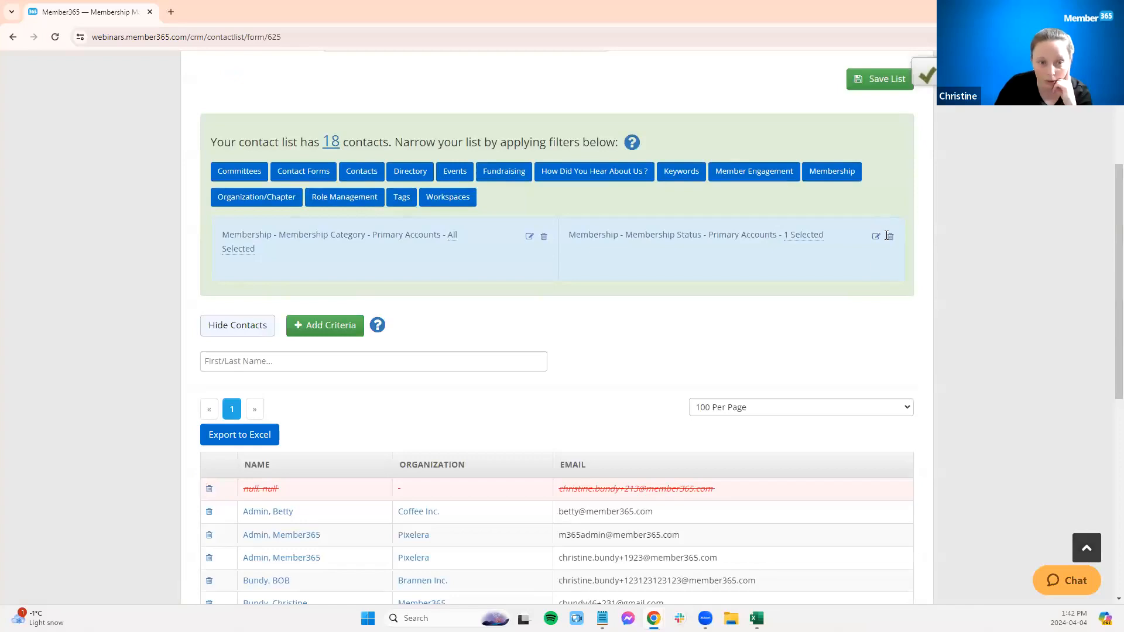
Step: Delete the Membership Status and Membership Category primary account filters from the list
left_click(890, 237)
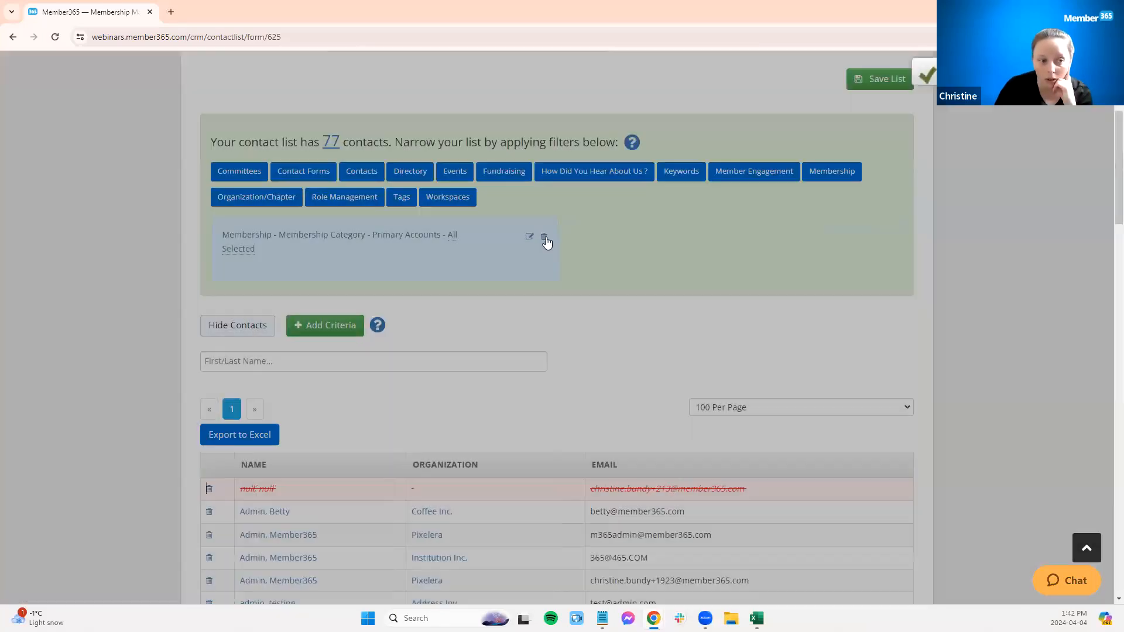
left_click(545, 239)
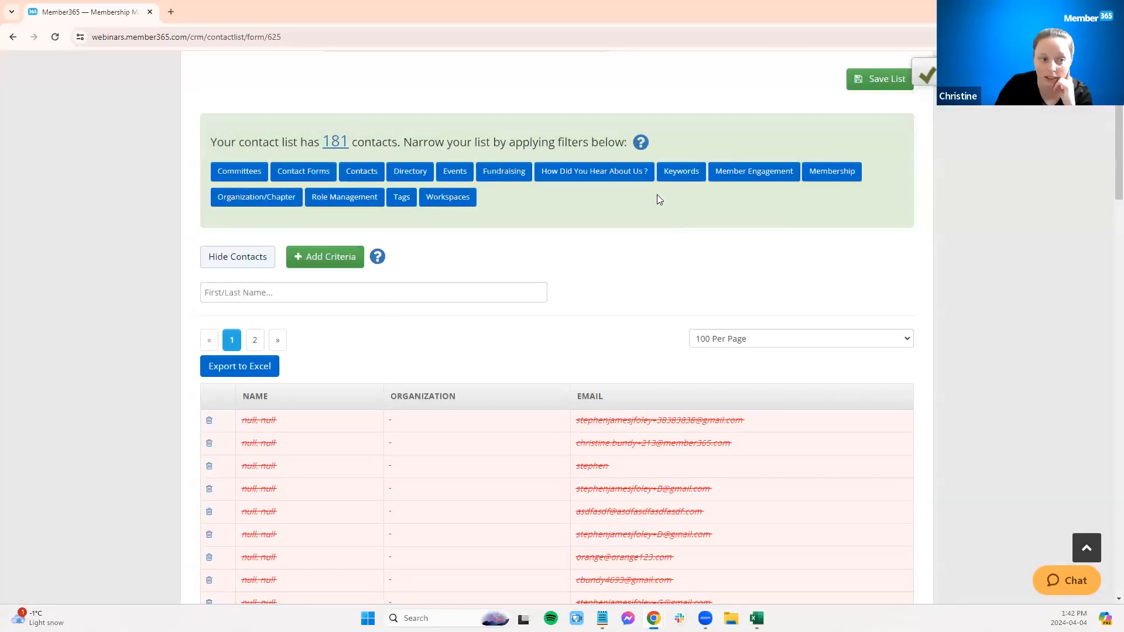
Step: Add an Events – Registered to Events filter for the 2020 Annual General Meeting
left_click(451, 171)
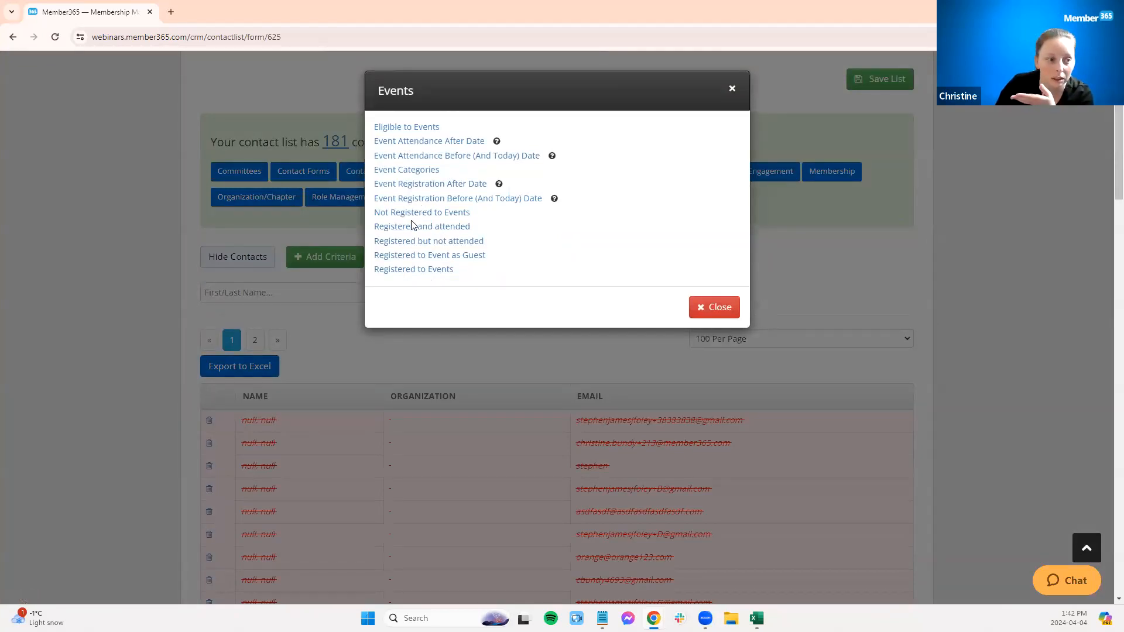
left_click(396, 271)
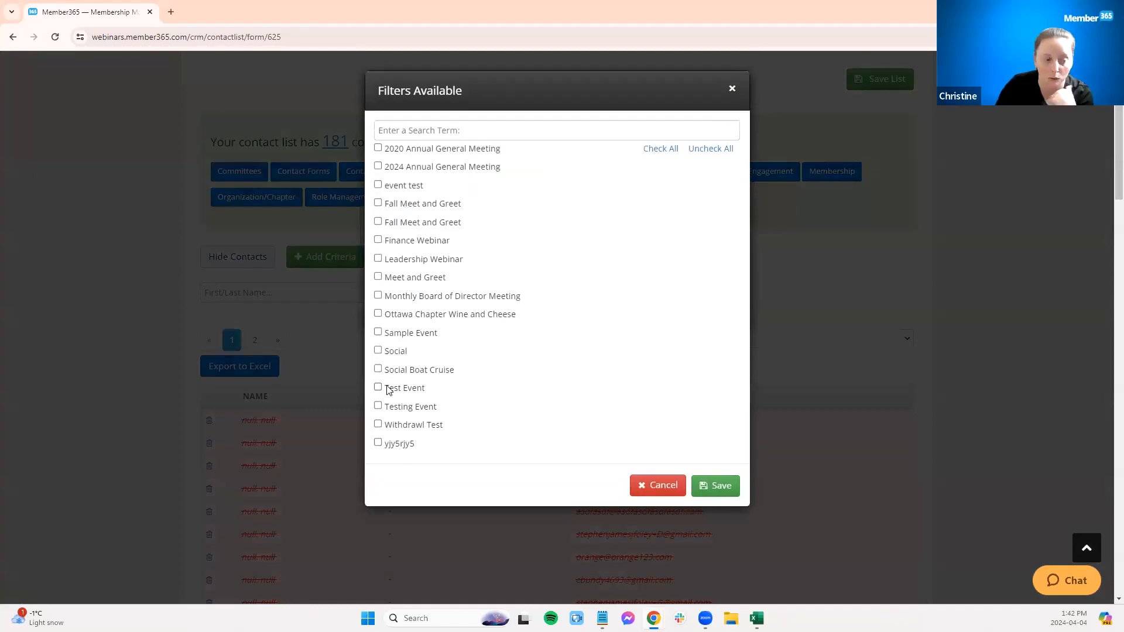
left_click(404, 152)
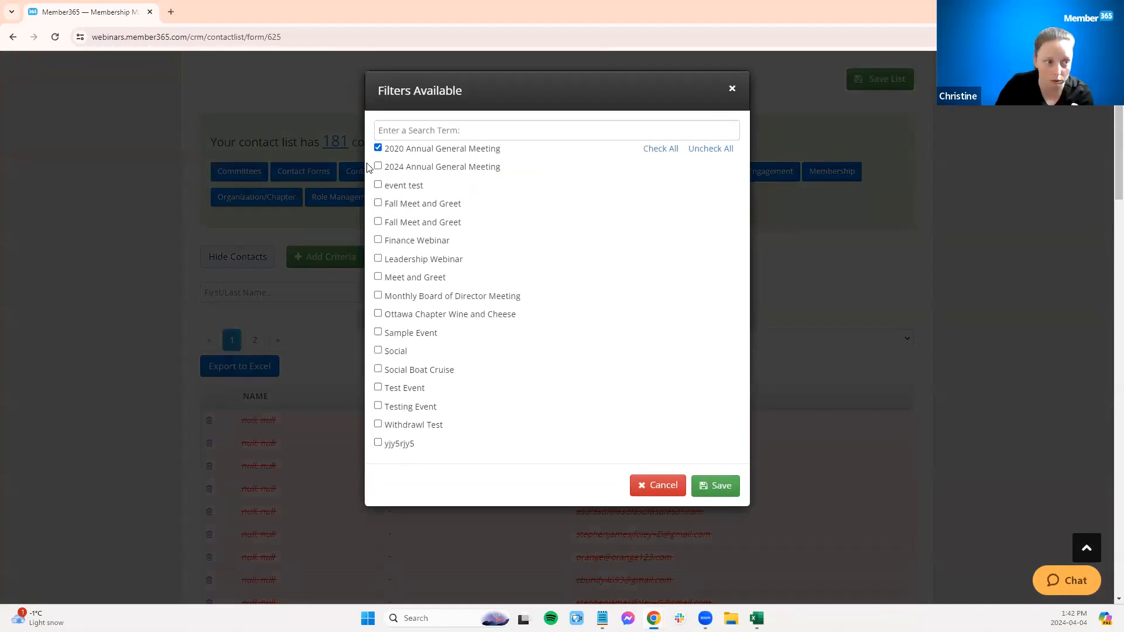
left_click(722, 489)
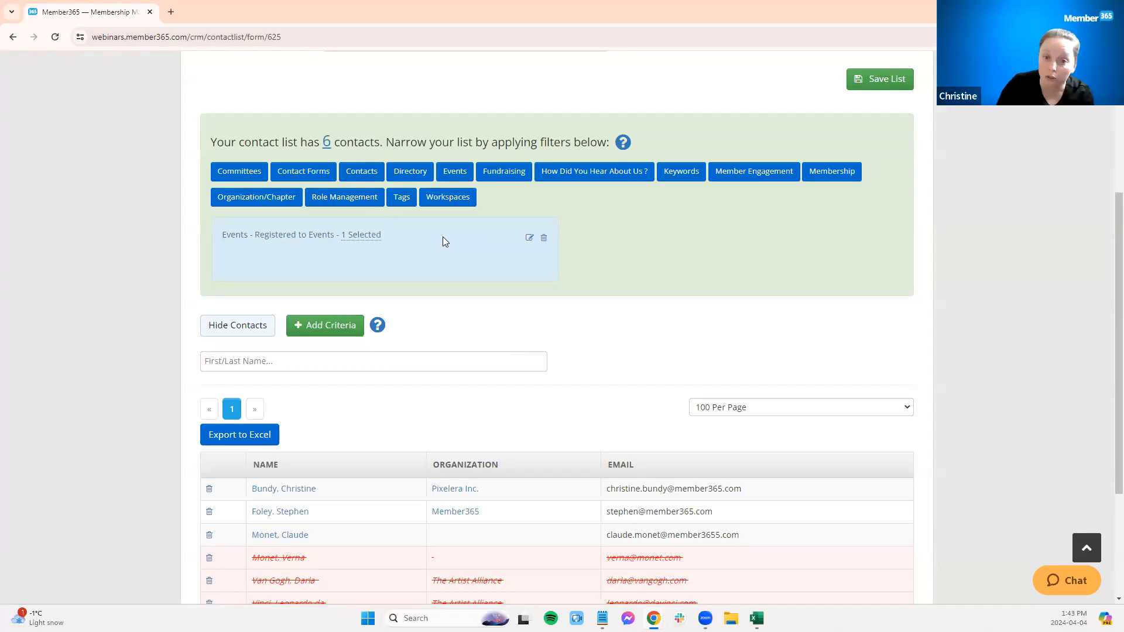
Step: Add an Events – Registered and attended filter for the 2020 Annual General Meeting
left_click(455, 171)
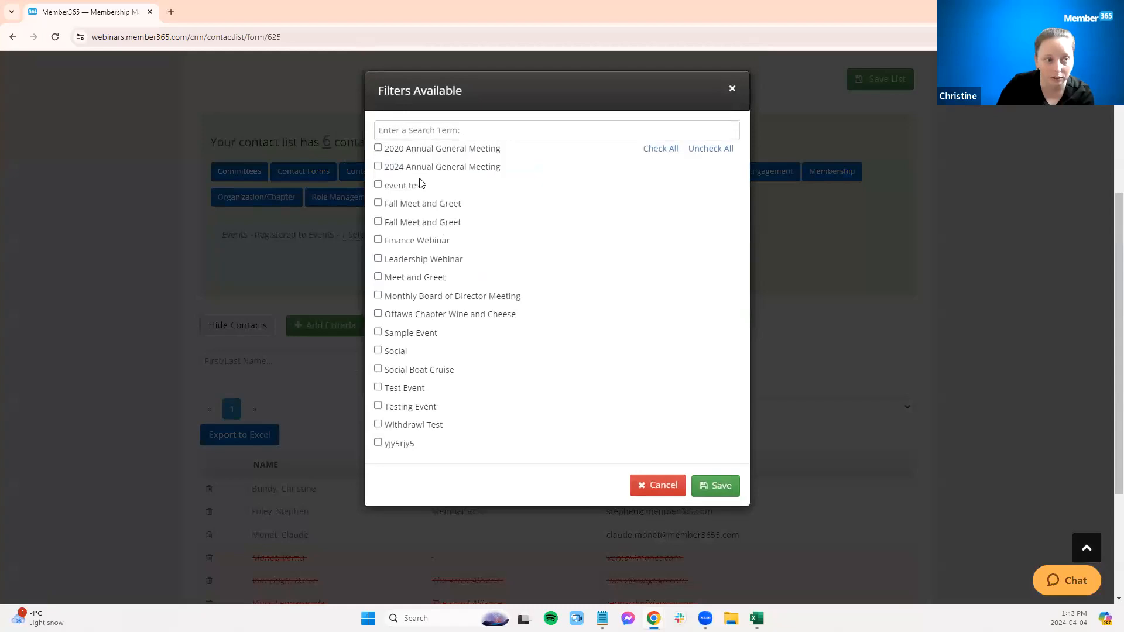
left_click(408, 151)
left_click(707, 496)
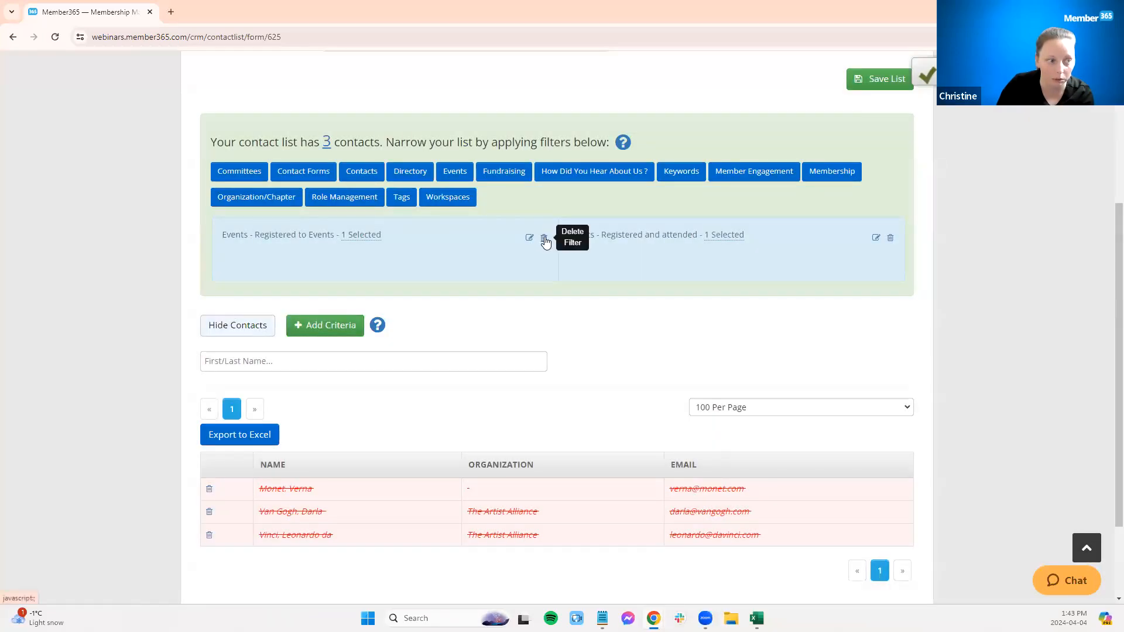
Step: Delete both the Registered to Events and Registered and attended filters
left_click(544, 238)
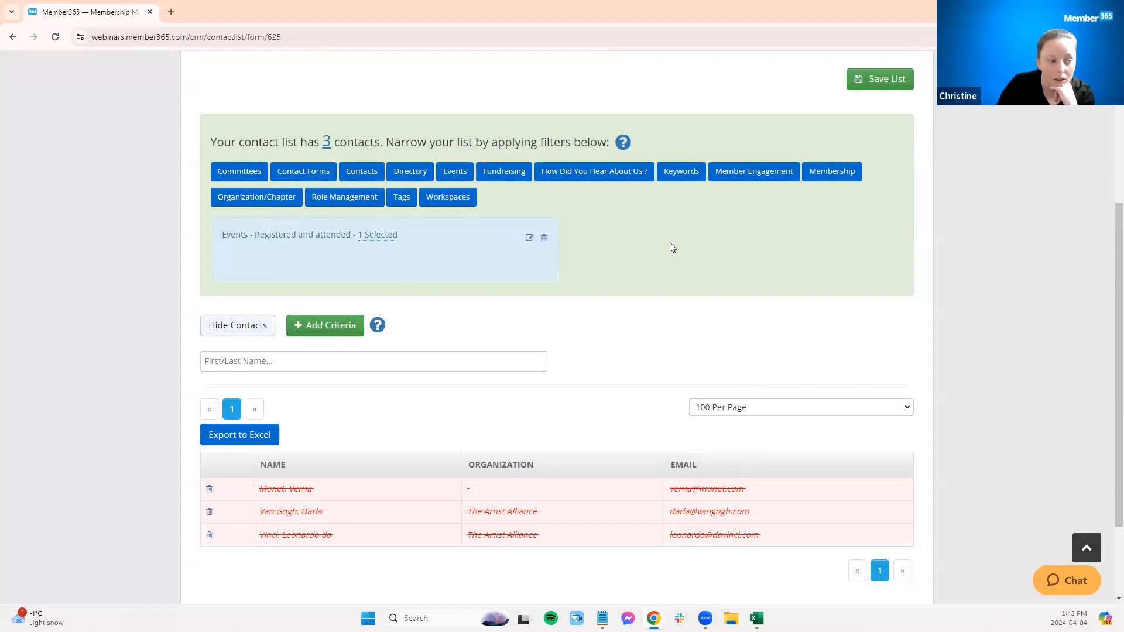
scroll(671, 247, "up", 2)
scroll(671, 247, "up", 2)
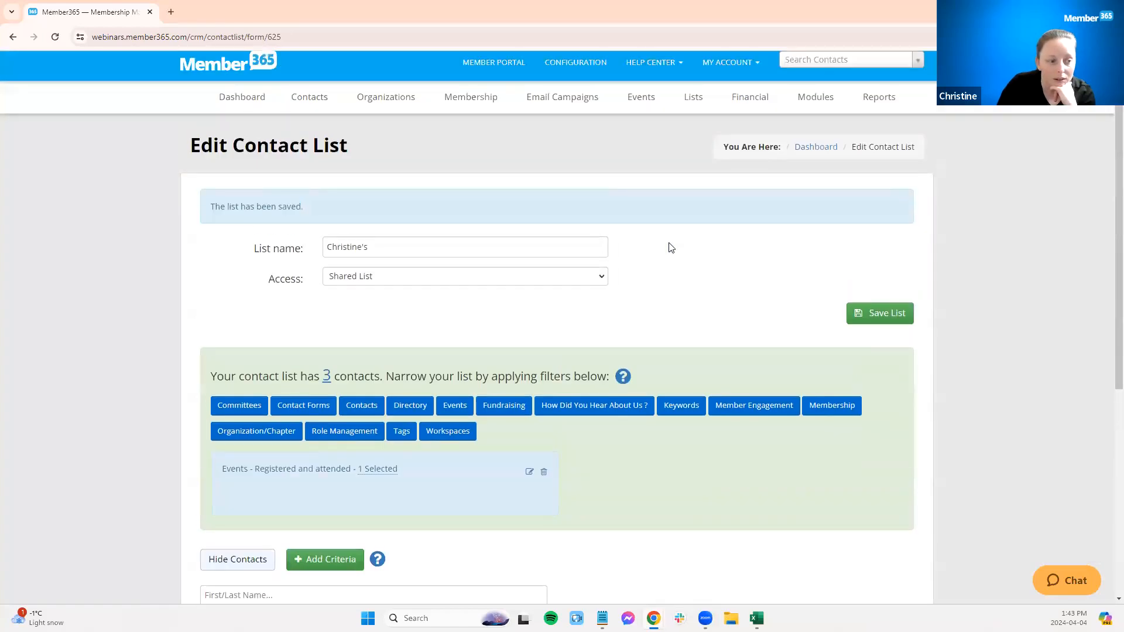
scroll(671, 248, "down", 2)
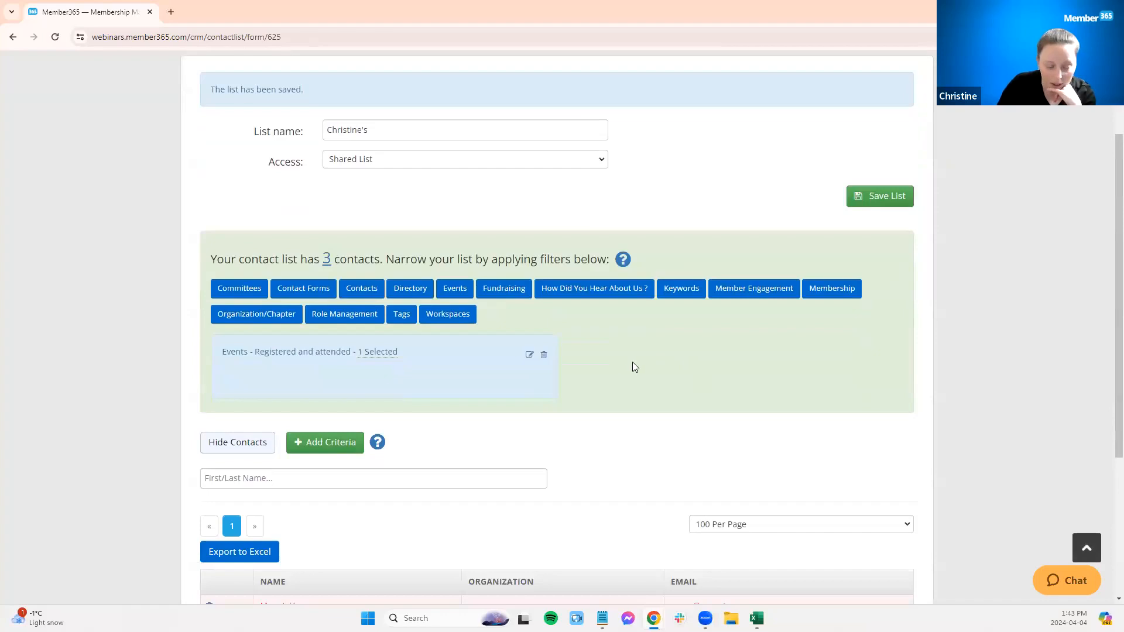
left_click(543, 359)
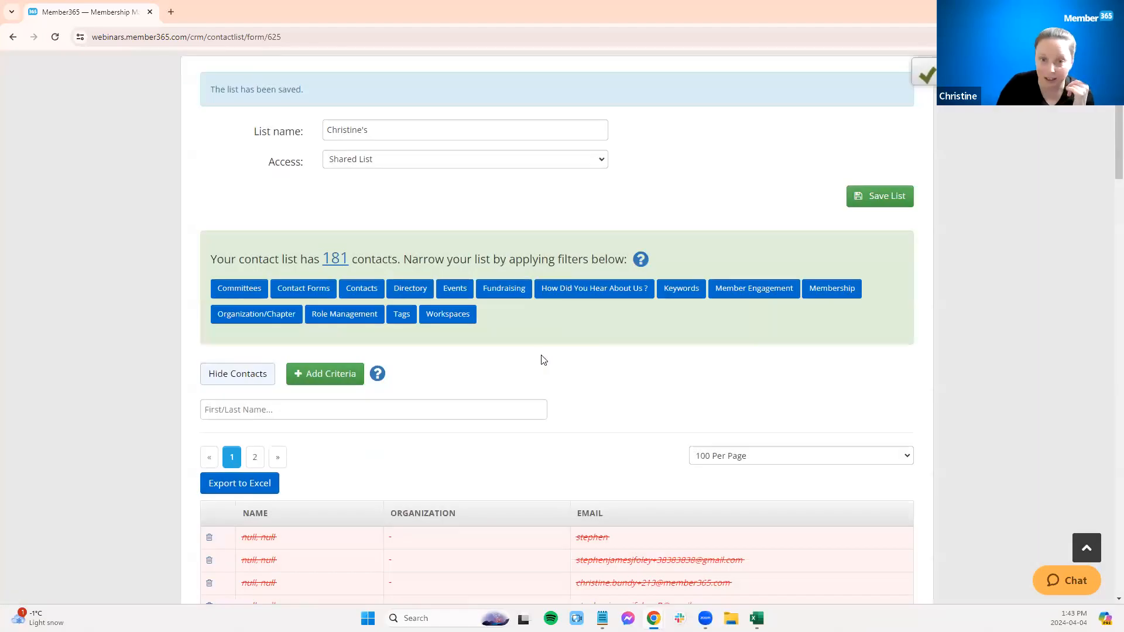
Step: Add a Tags – Shared Contact Tags filter with only the Speaker tag checked
left_click(400, 315)
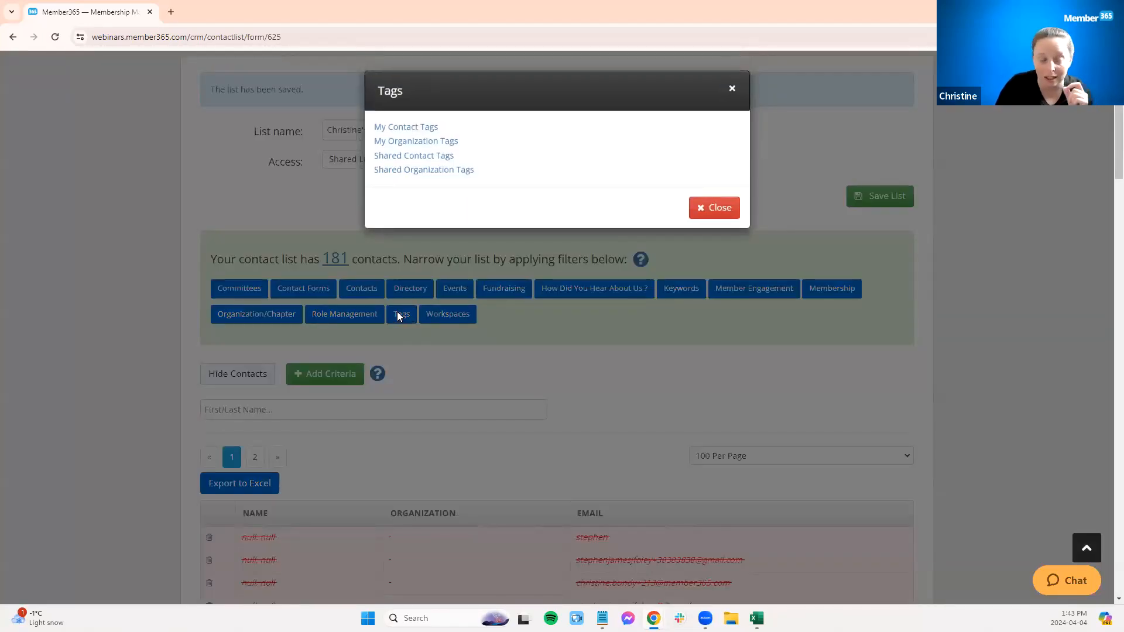
left_click(425, 171)
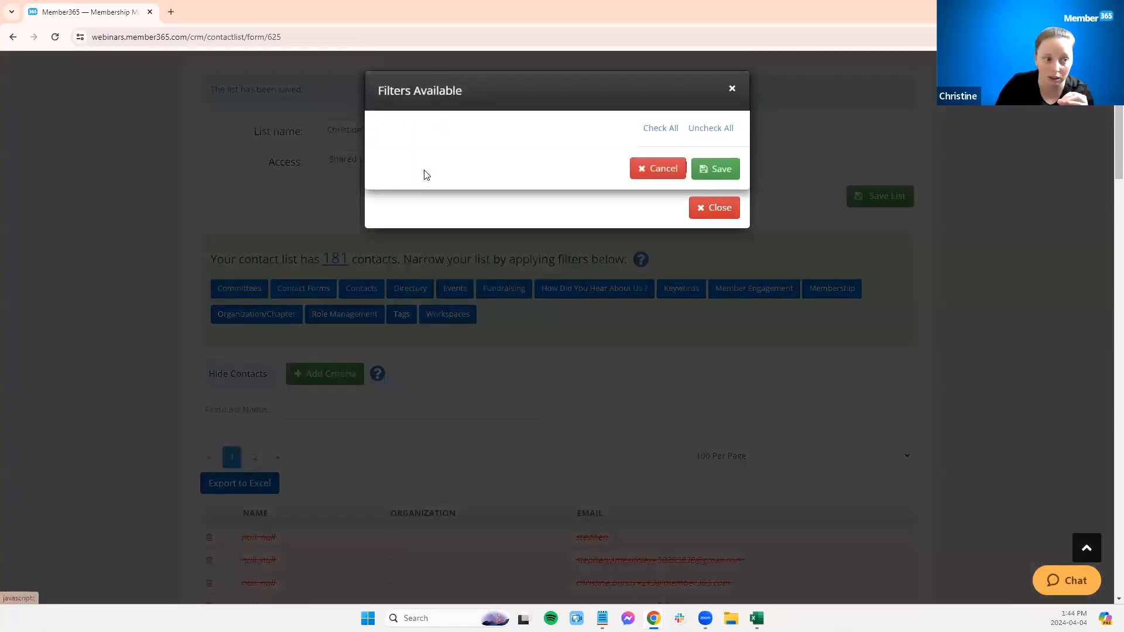
left_click(659, 171)
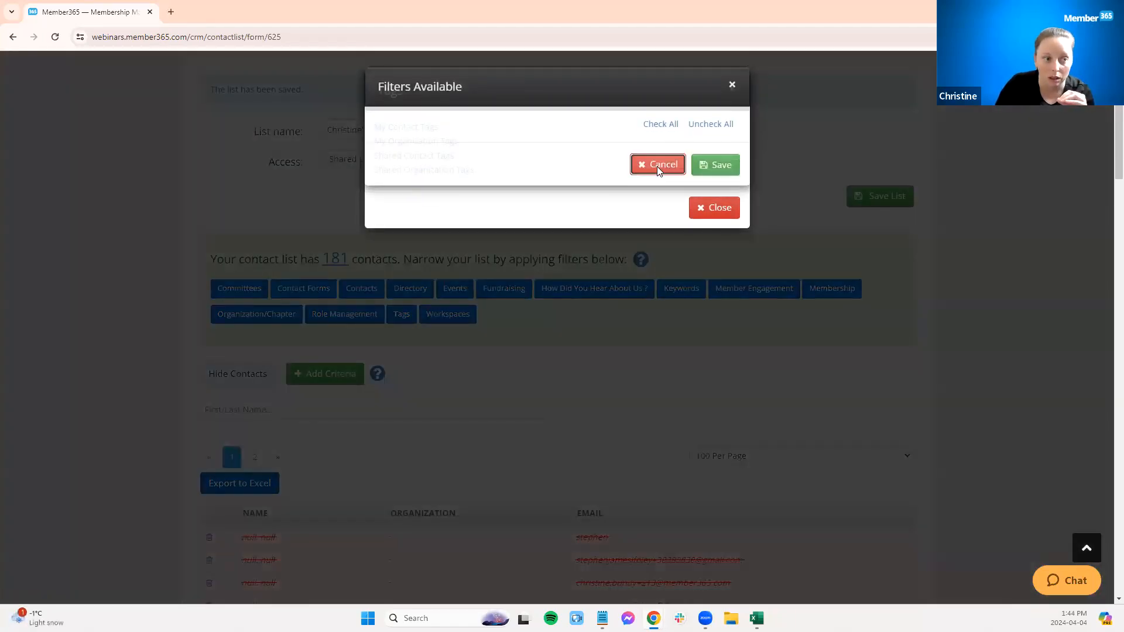
left_click(423, 157)
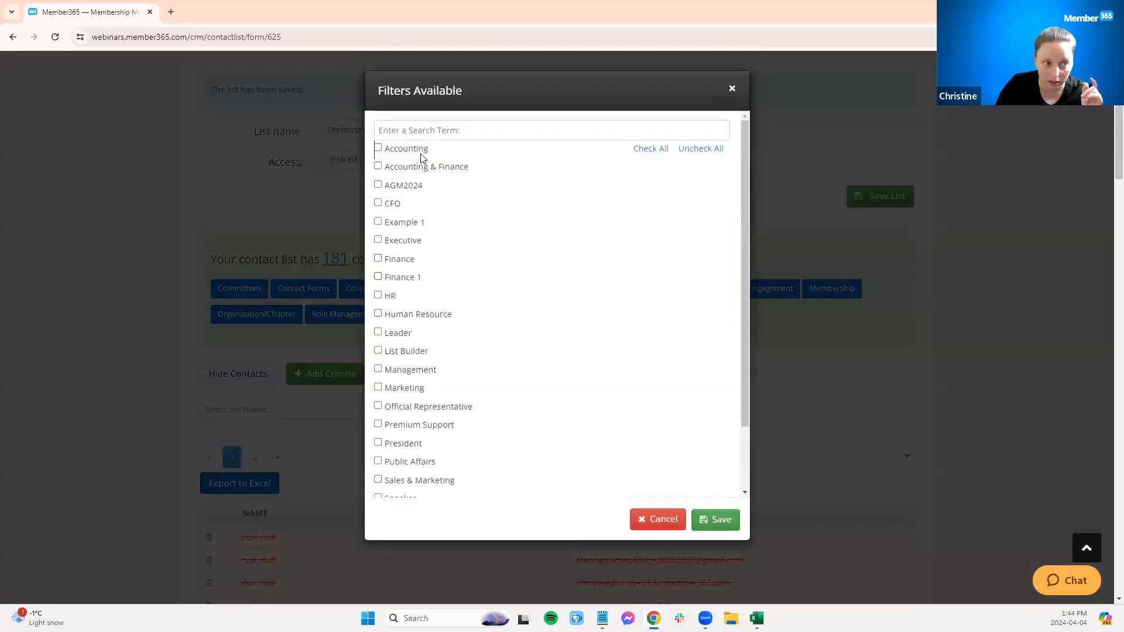
scroll(504, 294, "down", 5)
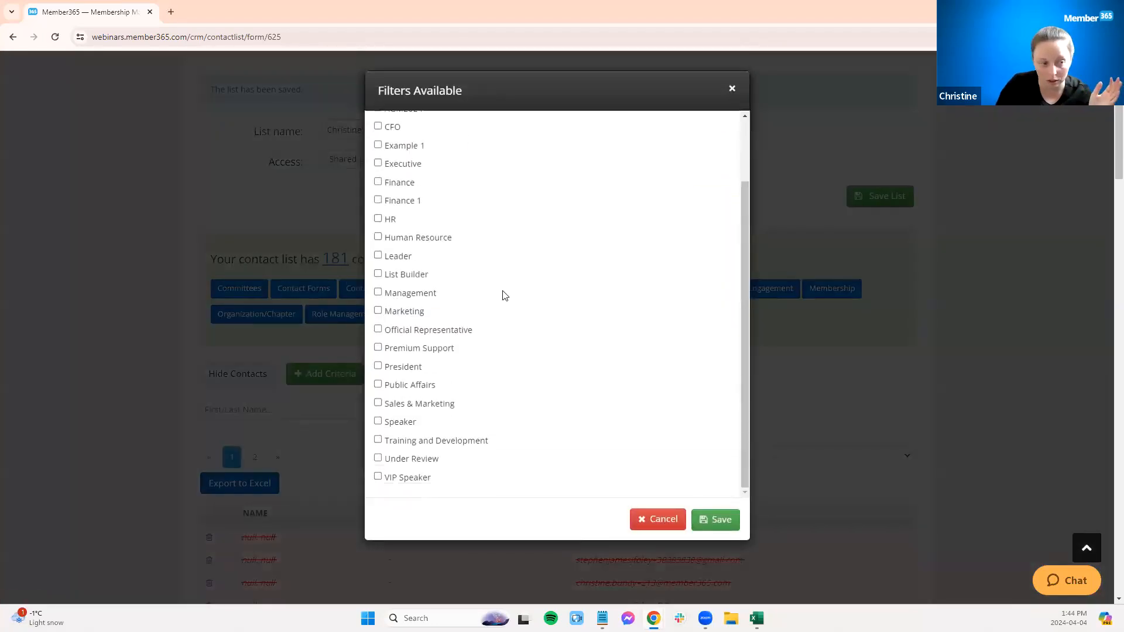
left_click(377, 422)
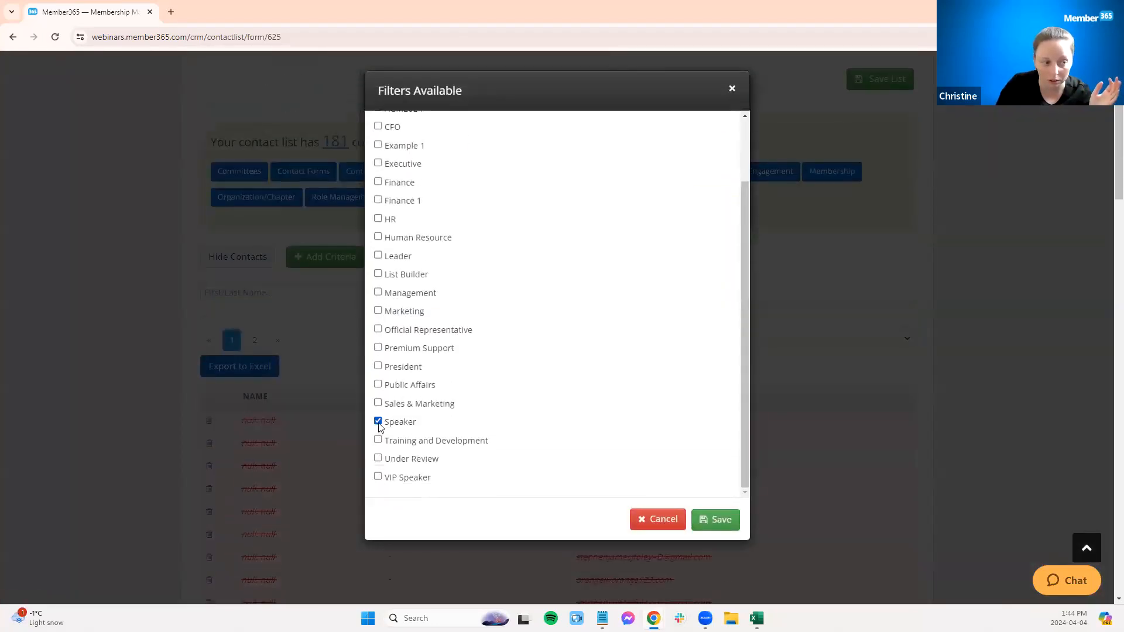
left_click(717, 520)
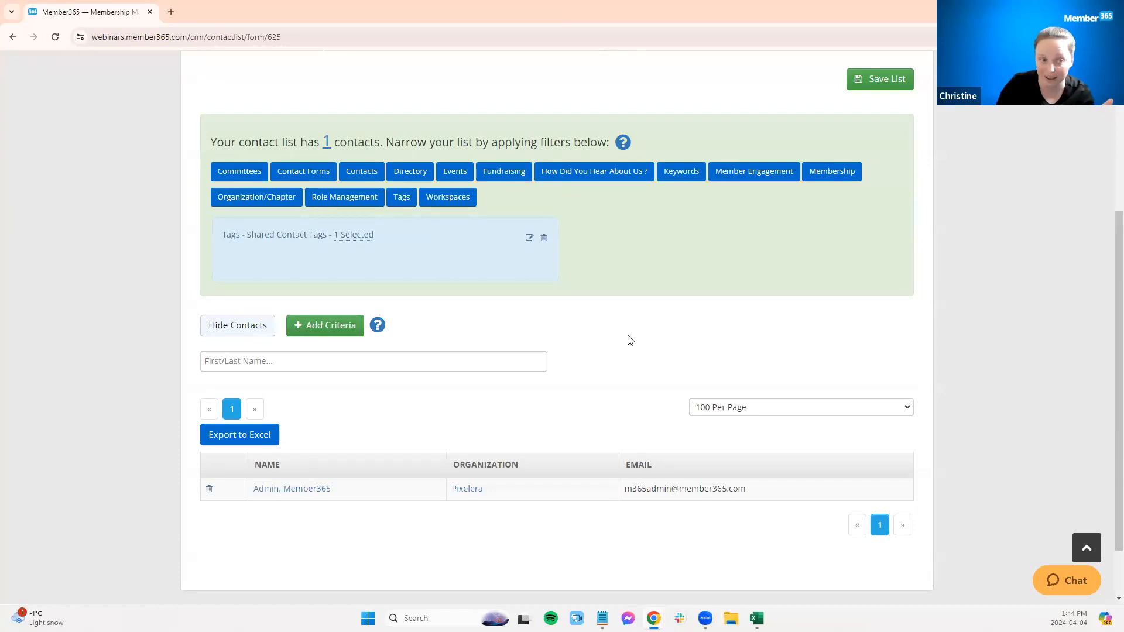
Step: Delete the Shared Contact Tags filter from the list
scroll(629, 340, "up", 2)
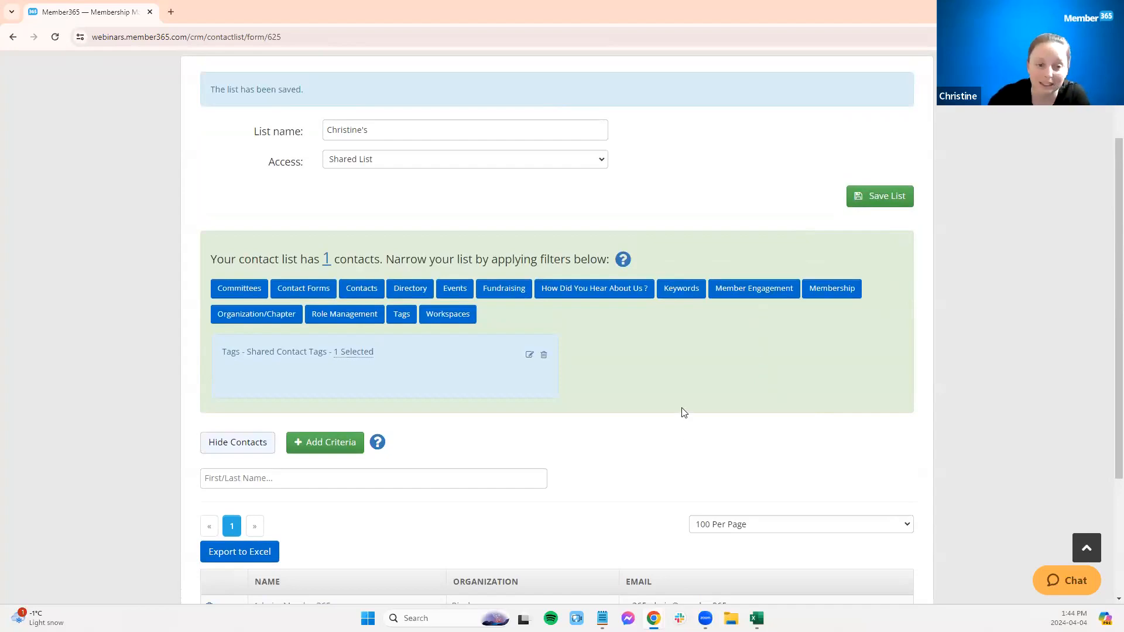
scroll(686, 409, "up", 1)
scroll(685, 410, "down", 2)
scroll(687, 408, "up", 2)
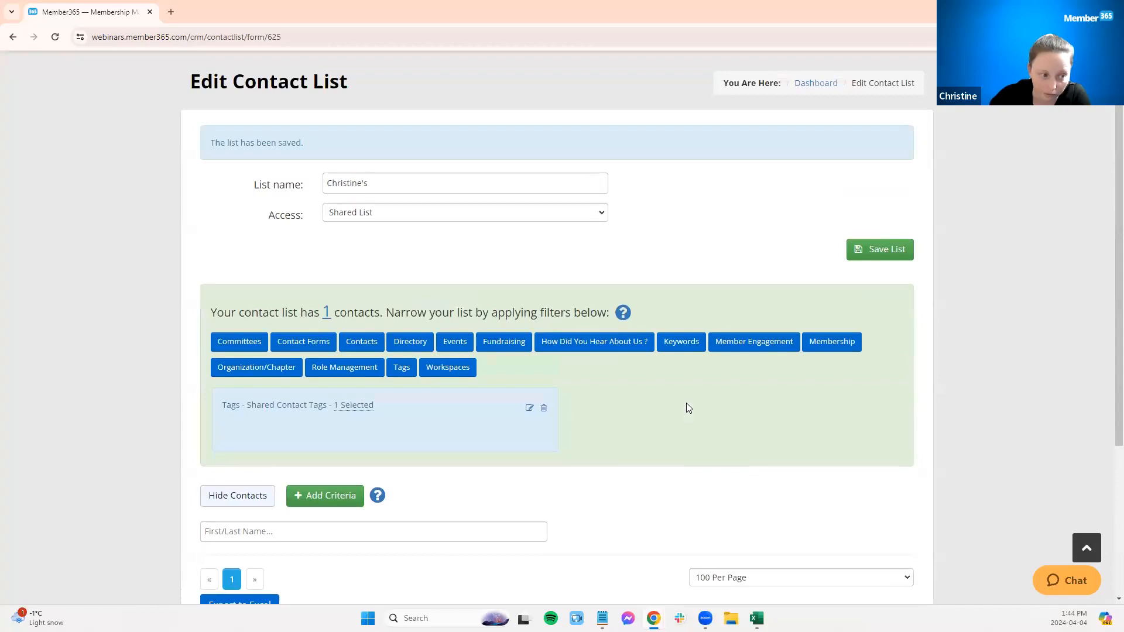
left_click(544, 415)
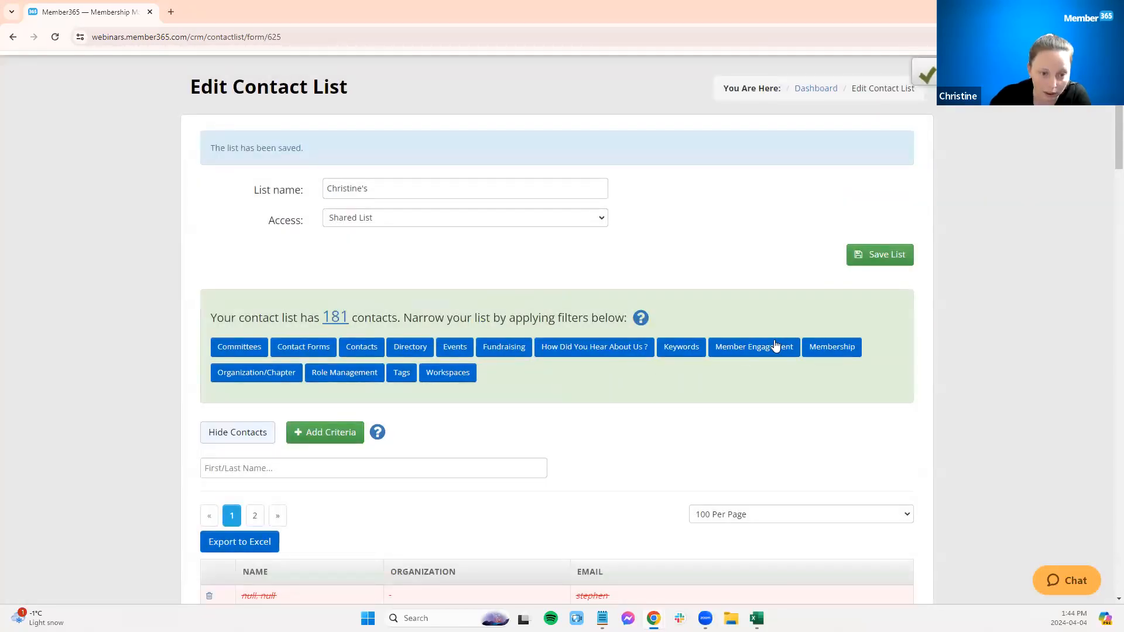
Step: Add a Role Management – Membership Role Filters filter with only the Primary role checked
left_click(834, 347)
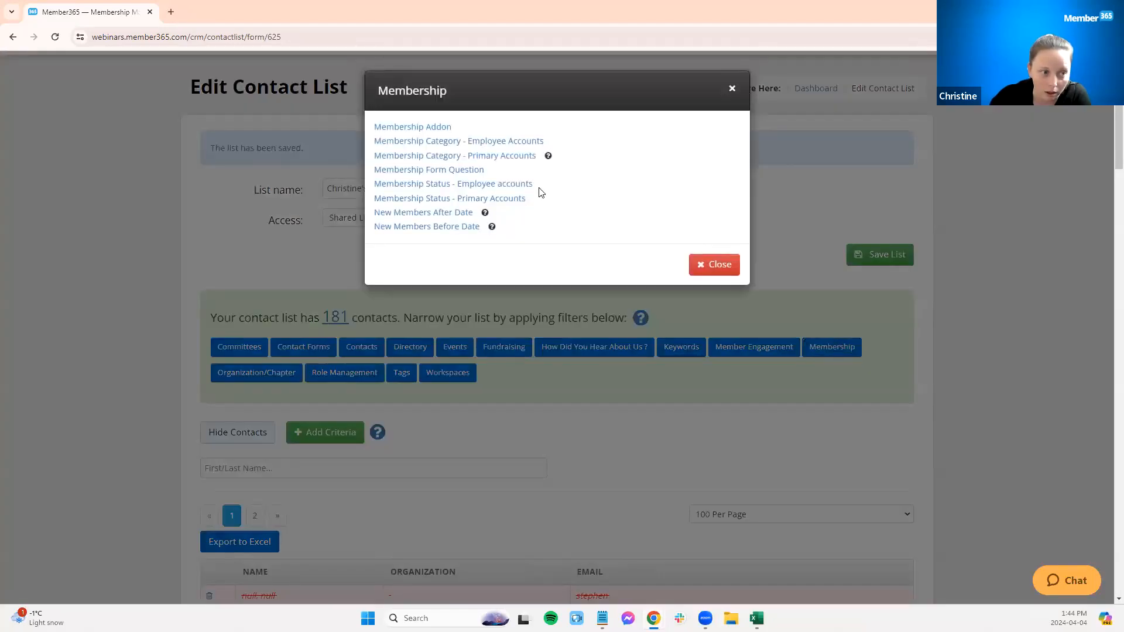
left_click(523, 377)
left_click(369, 375)
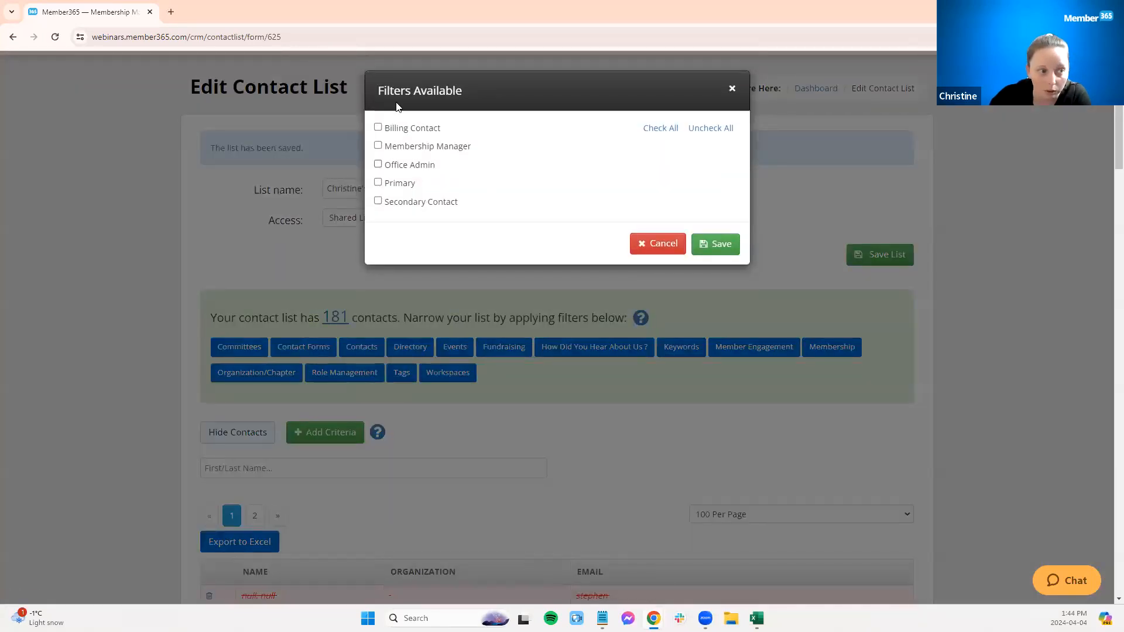
left_click(378, 183)
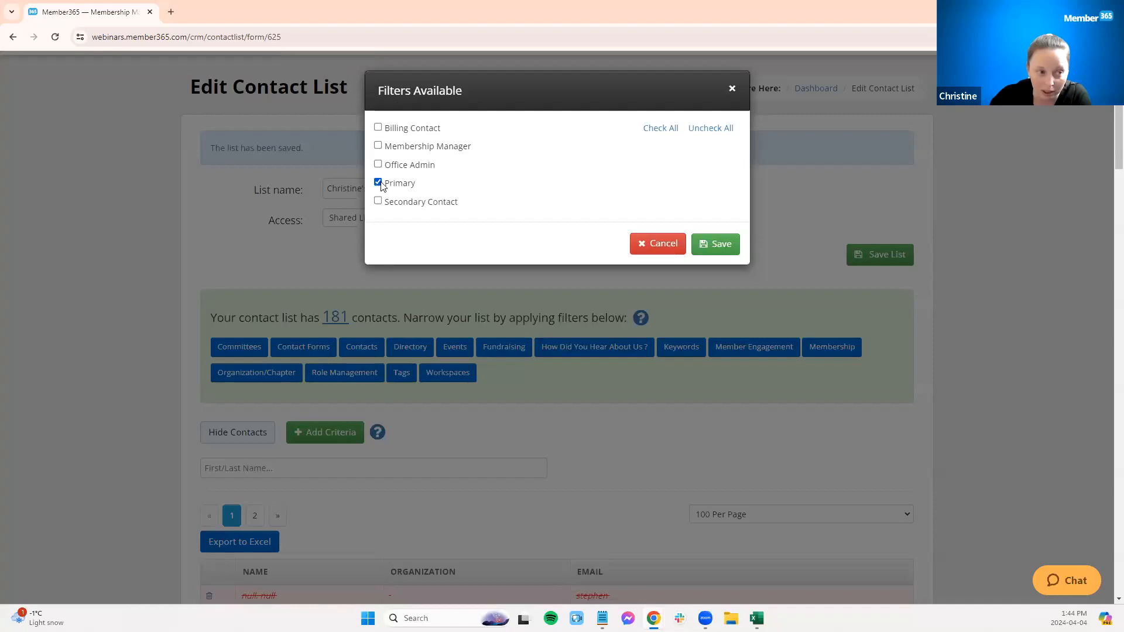
left_click(709, 243)
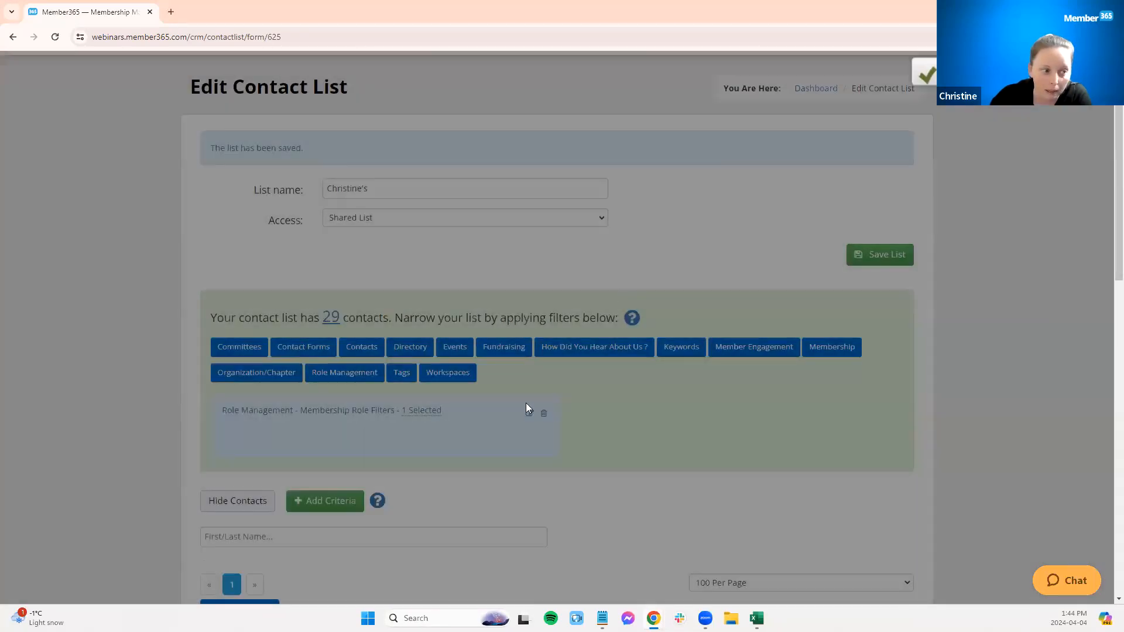
Step: Review the Primary role filter's options and save the contact list
left_click(359, 374)
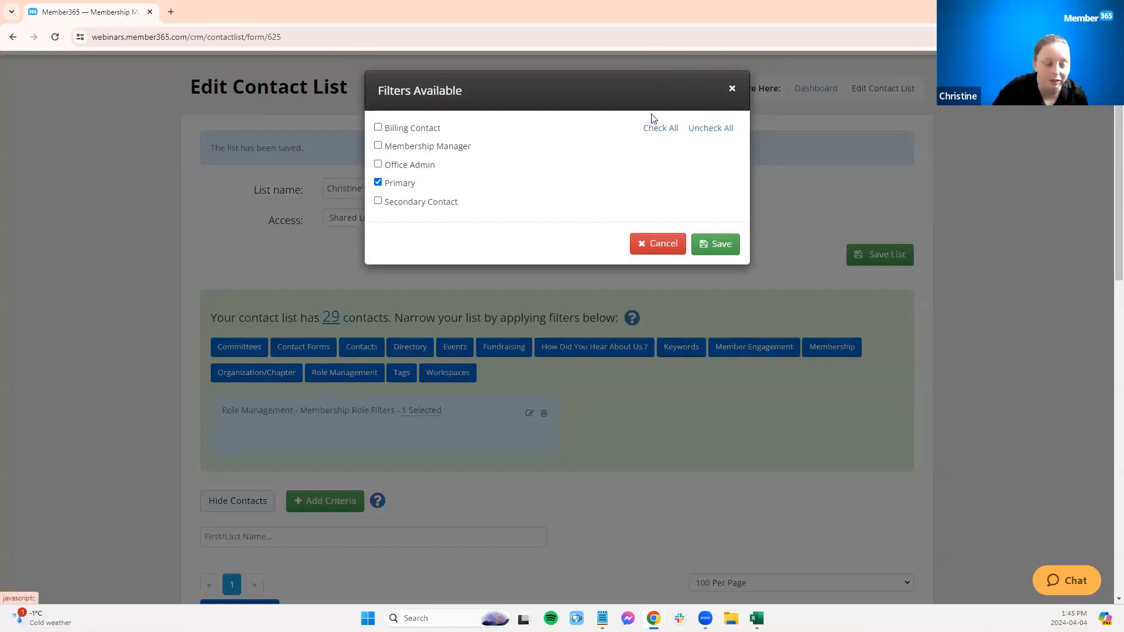
left_click(733, 90)
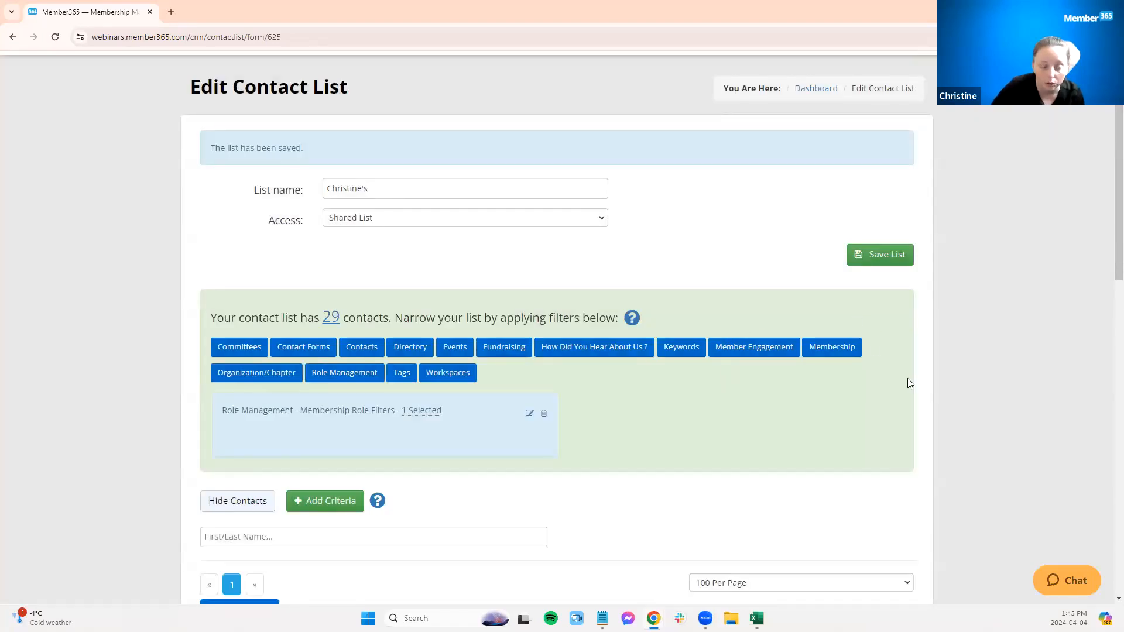
left_click(896, 255)
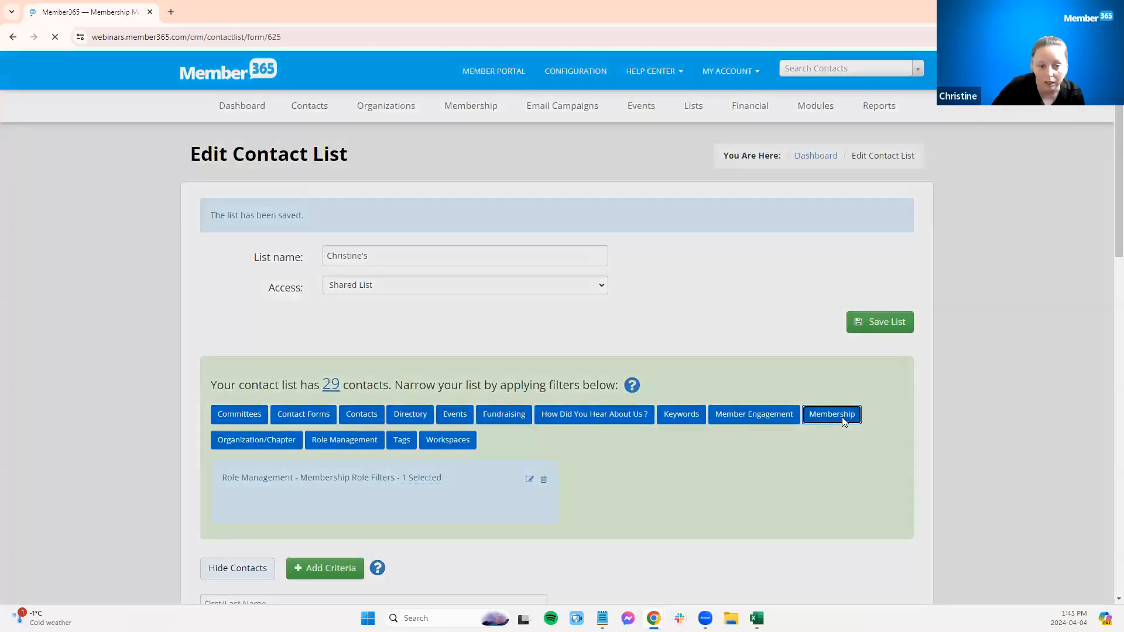
Step: Browse the Membership Form Question filter options without adding one
left_click(842, 417)
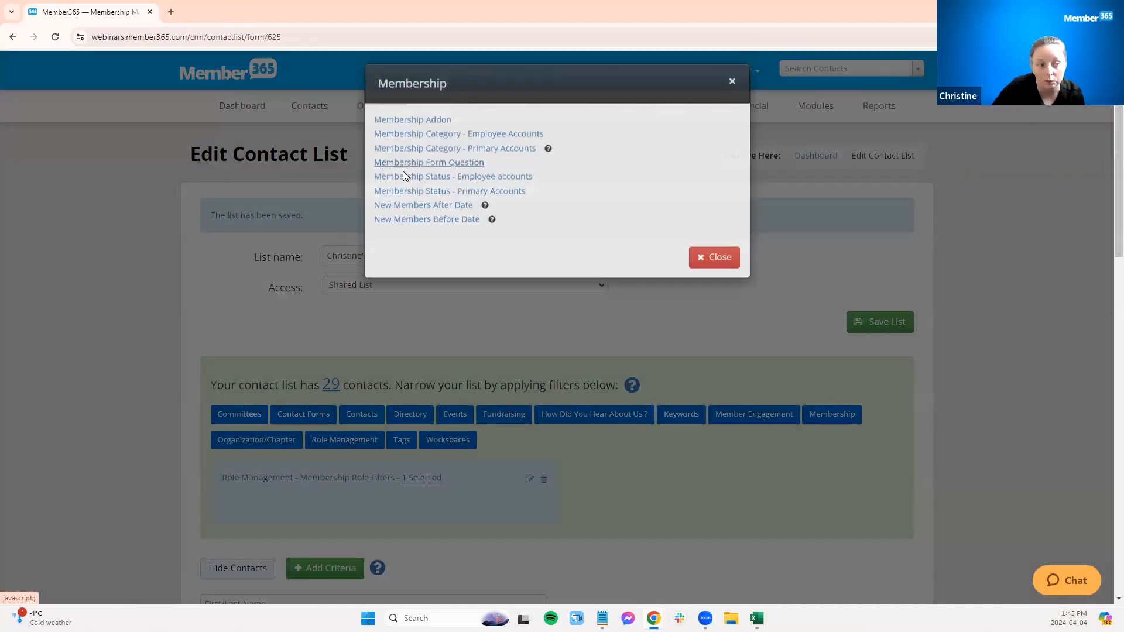
left_click(403, 171)
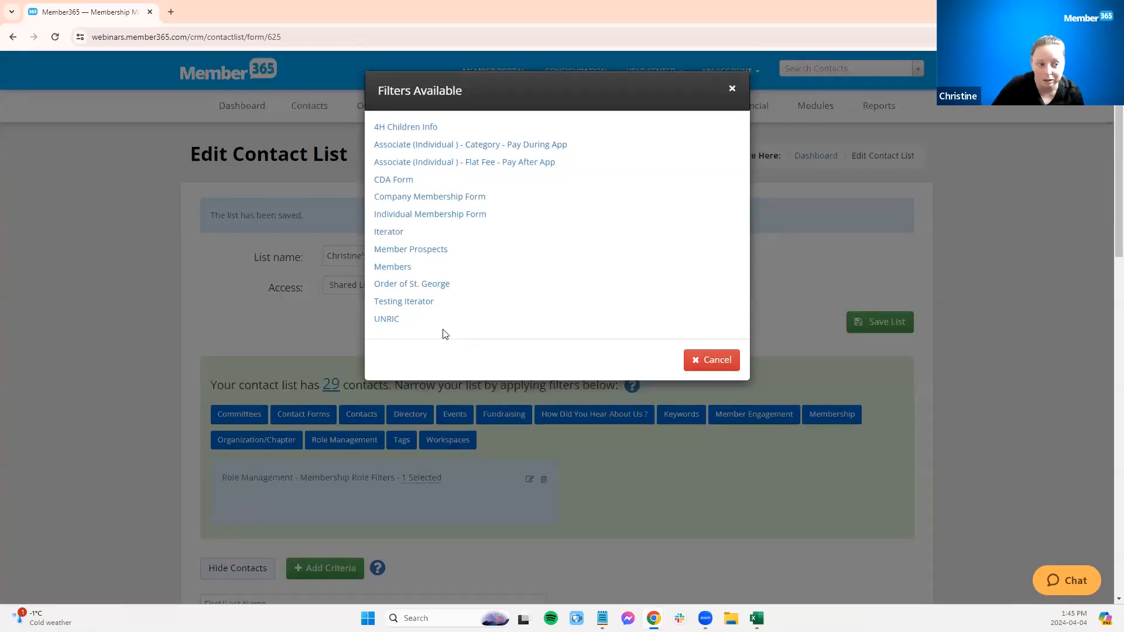
left_click(732, 91)
scroll(680, 486, "down", 10)
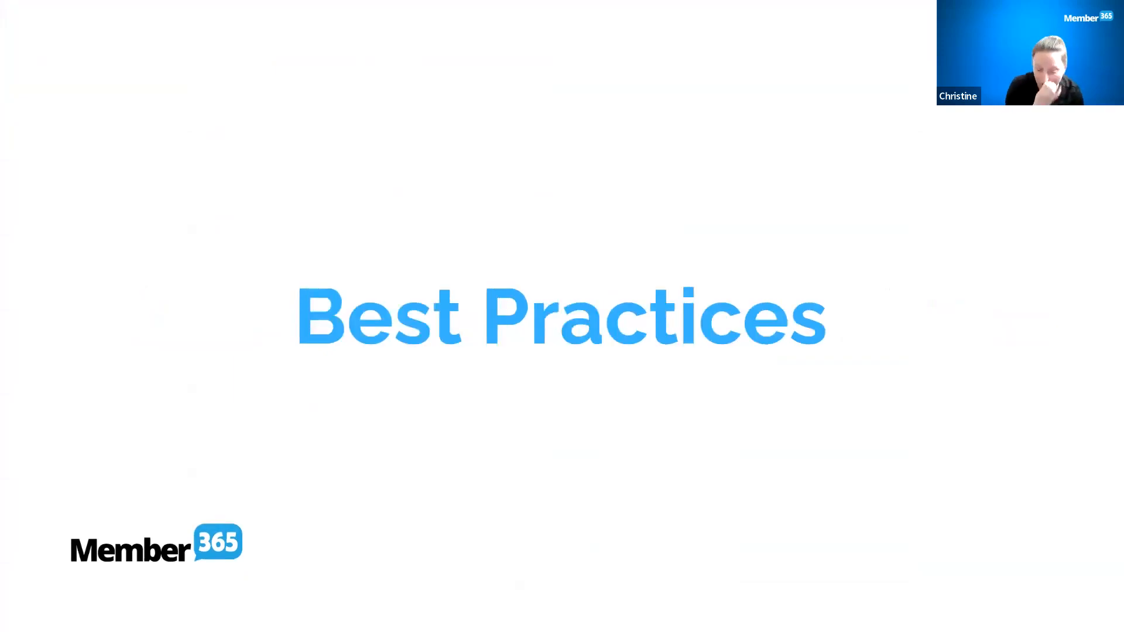
key("Right")
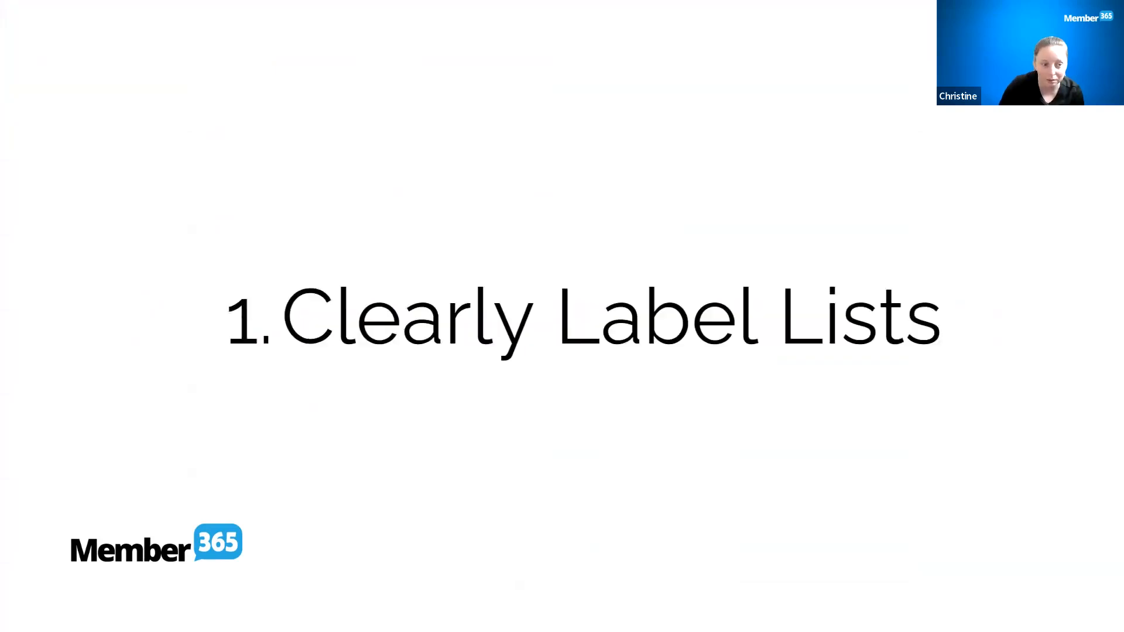